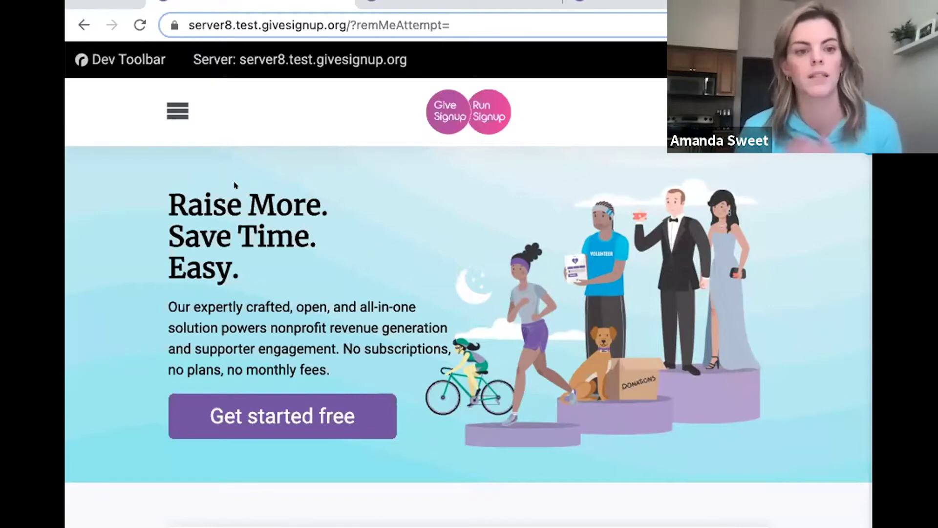
From the Get Started Free choices, pick Donation Form to reach the wizard's Basic Info step.
{"action": "left_click", "coordinate": [684, 200]}
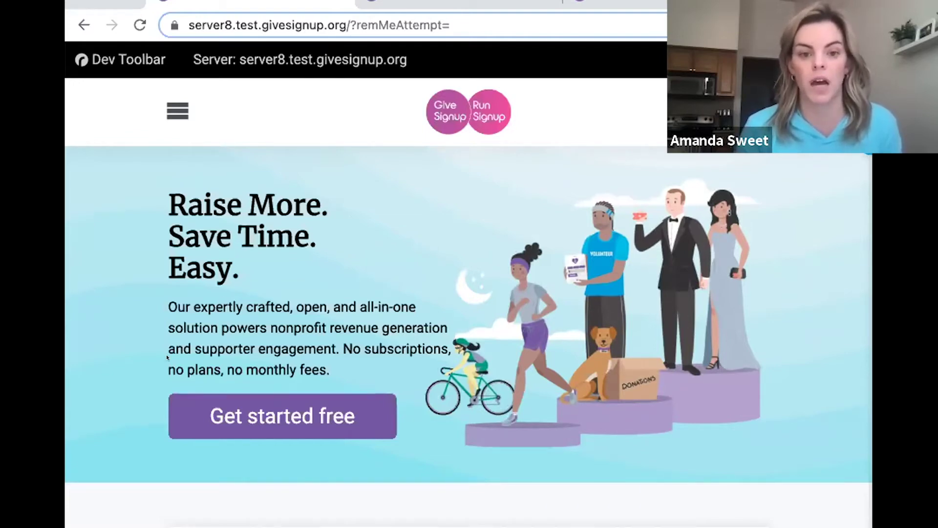
{"action": "left_click", "coordinate": [212, 413]}
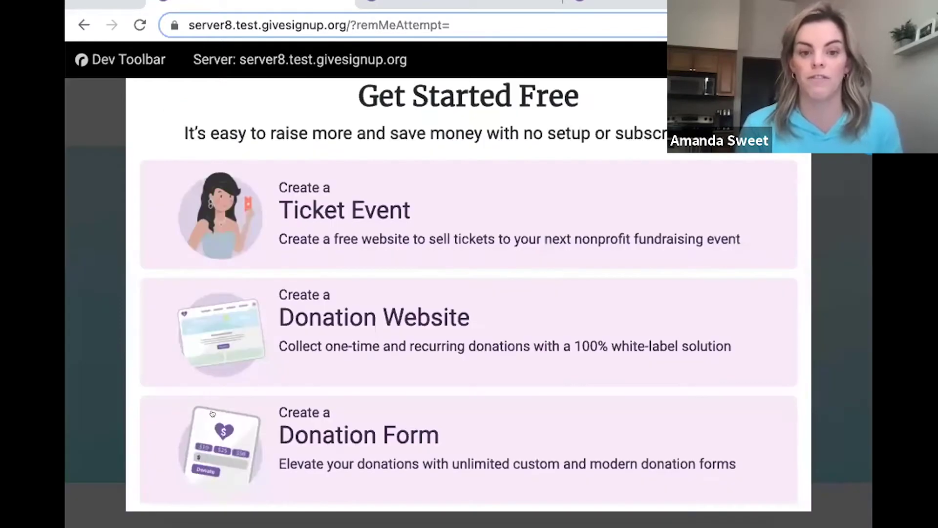
{"action": "left_click", "coordinate": [288, 425]}
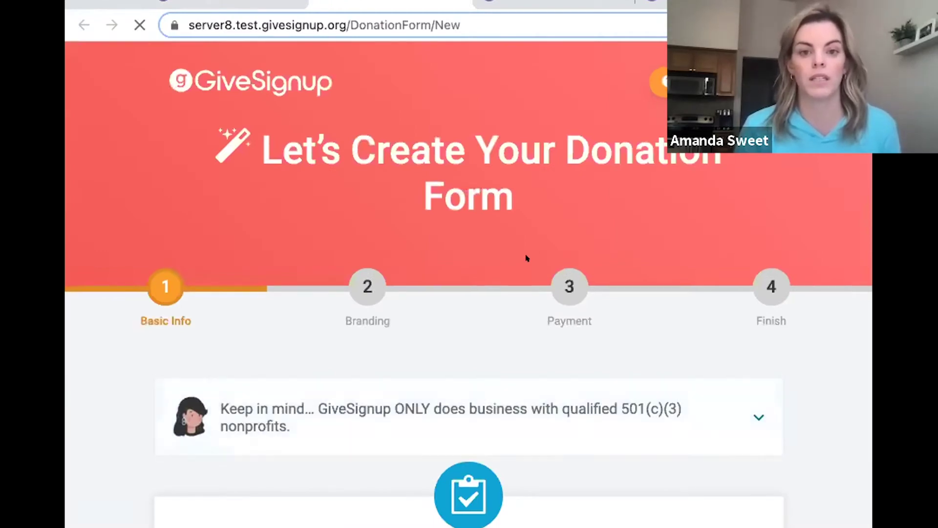
{"action": "scroll", "coordinate": [525, 257], "scroll_direction": "down", "scroll_amount": 4}
Fill in the nonprofit name Home at Last Animal Rescue and enter the contact e-mail address.
{"action": "scroll", "coordinate": [375, 226], "scroll_direction": "down", "scroll_amount": 4}
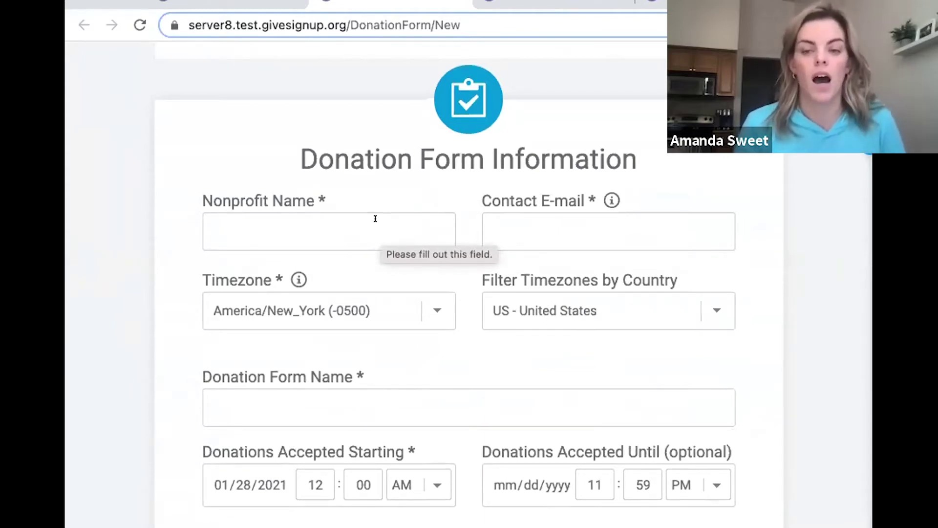
{"action": "left_click", "coordinate": [374, 223]}
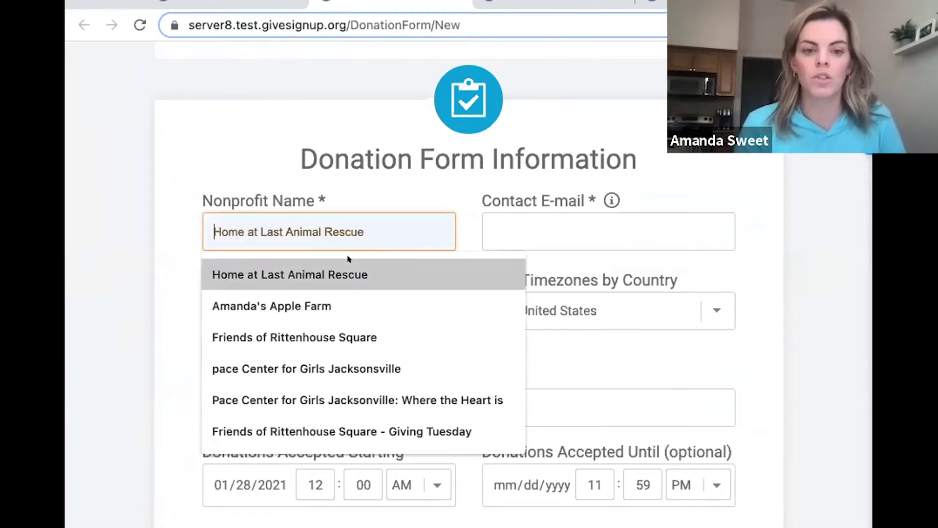
{"action": "left_click", "coordinate": [348, 271]}
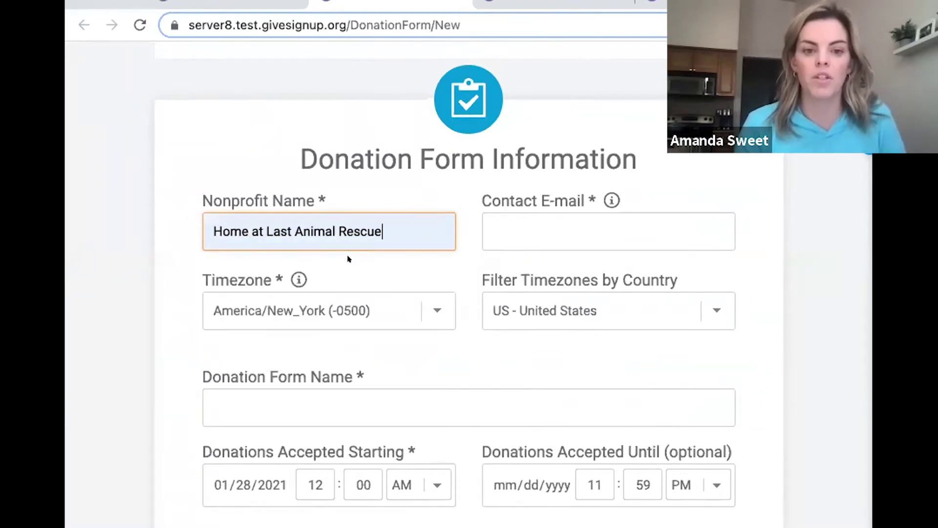
{"action": "left_click", "coordinate": [512, 229]}
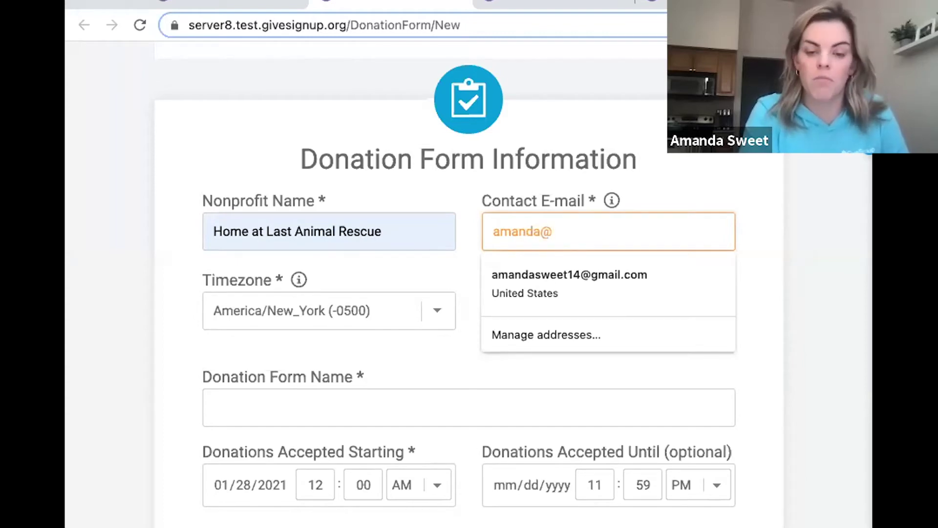
Name the donation form Home at Last Animal Rescue.
{"action": "scroll", "coordinate": [386, 229], "scroll_direction": "down", "scroll_amount": 3}
{"action": "left_click", "coordinate": [304, 286]}
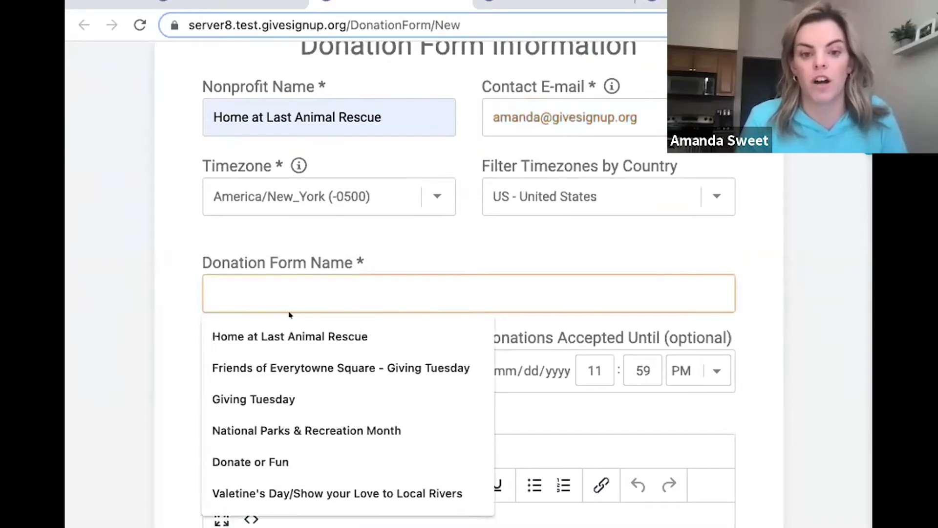
{"action": "left_click", "coordinate": [279, 330]}
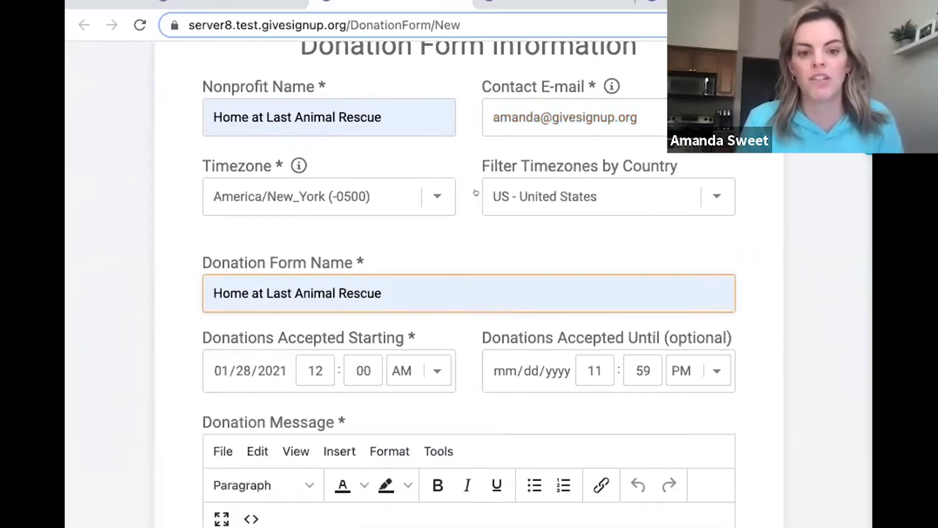
{"action": "scroll", "coordinate": [475, 198], "scroll_direction": "down", "scroll_amount": 4}
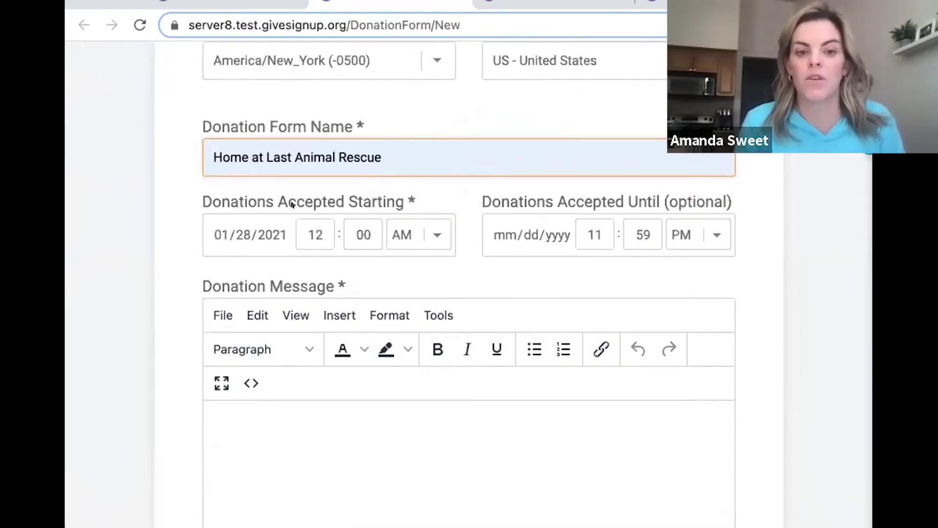
{"action": "scroll", "coordinate": [404, 273], "scroll_direction": "down", "scroll_amount": 1}
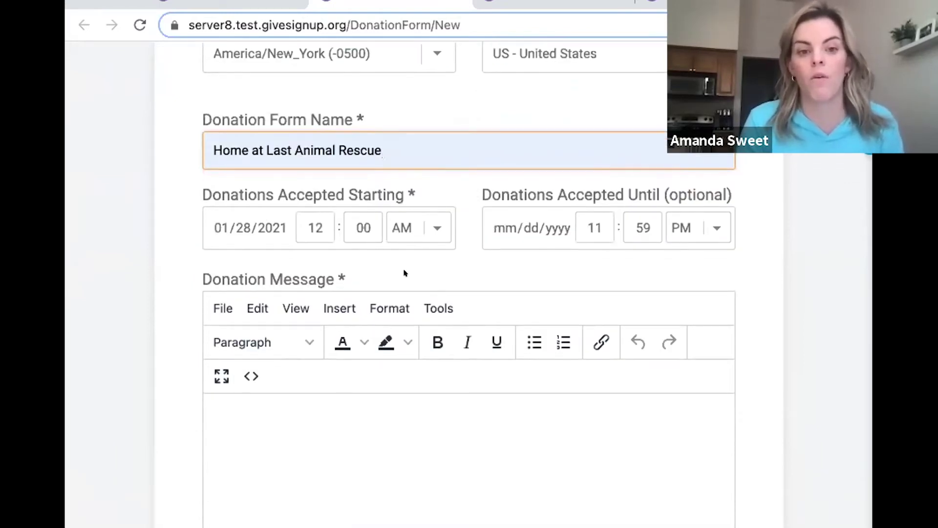
{"action": "scroll", "coordinate": [404, 273], "scroll_direction": "down", "scroll_amount": 1}
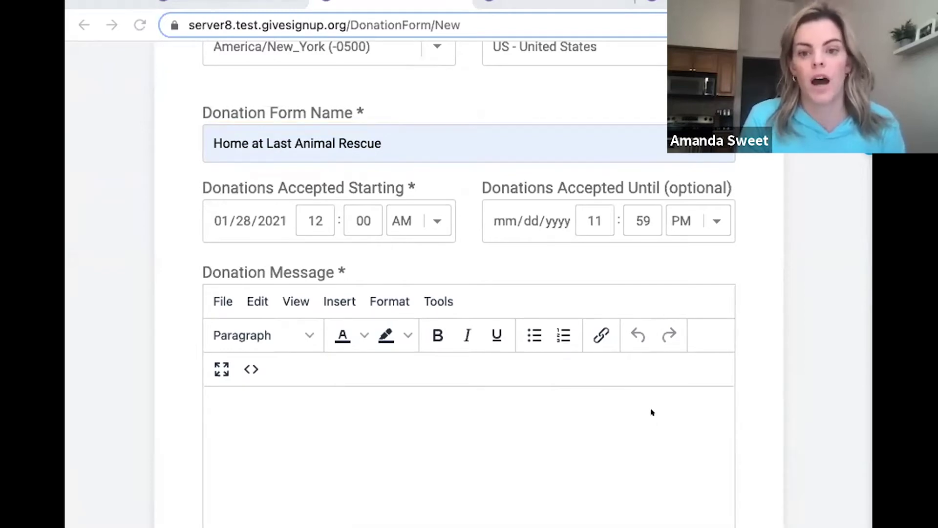
Paste the thank-you note about feeding, caring for and sheltering animals into Donation Message.
{"action": "left_click", "coordinate": [293, 395]}
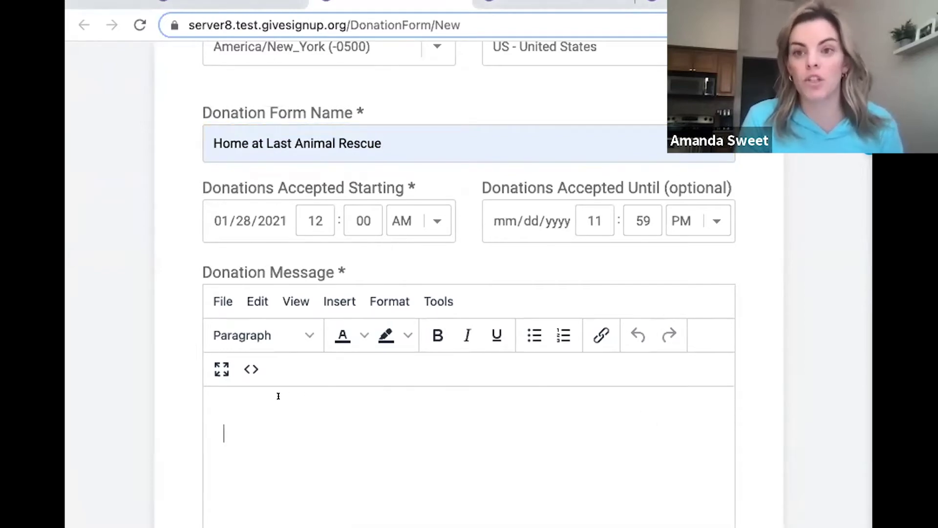
{"action": "right_click", "coordinate": [279, 396]}
{"action": "left_click", "coordinate": [303, 432]}
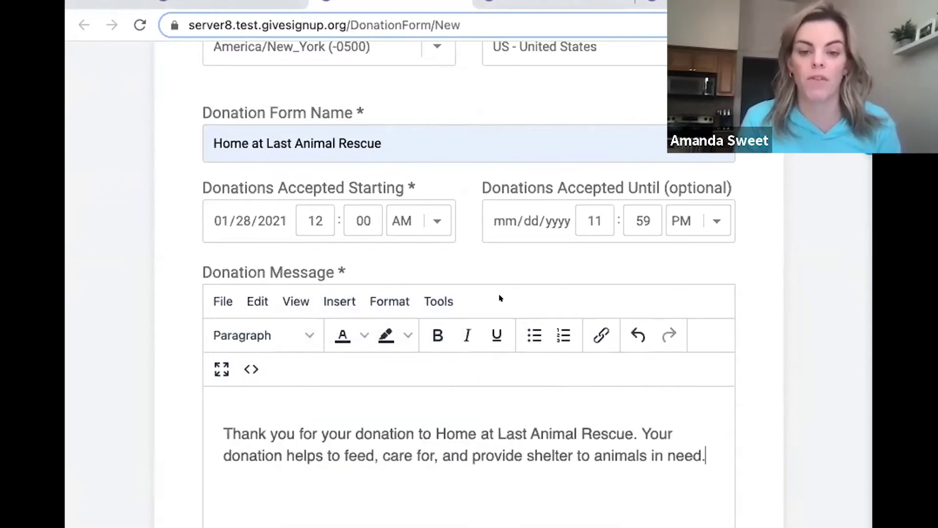
{"action": "scroll", "coordinate": [500, 297], "scroll_direction": "down", "scroll_amount": 1}
{"action": "scroll", "coordinate": [499, 298], "scroll_direction": "down", "scroll_amount": 3}
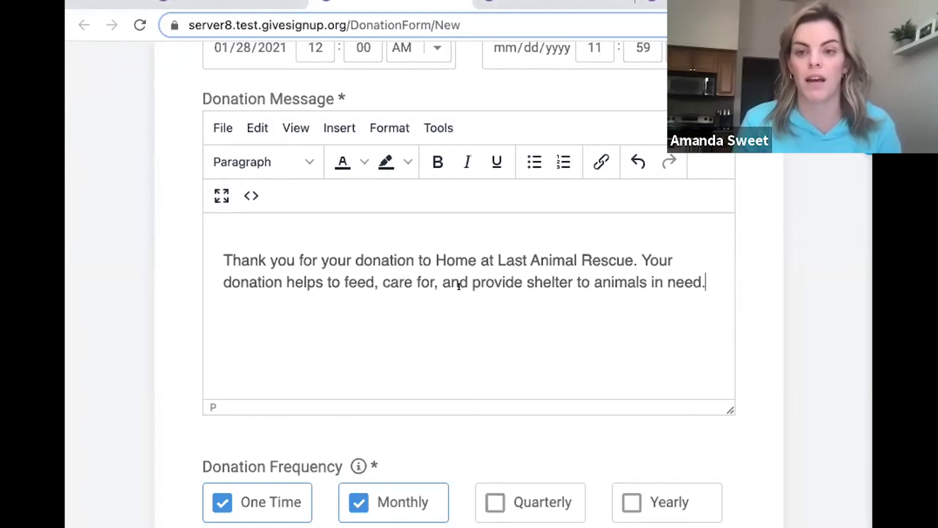
{"action": "scroll", "coordinate": [459, 286], "scroll_direction": "down", "scroll_amount": 2}
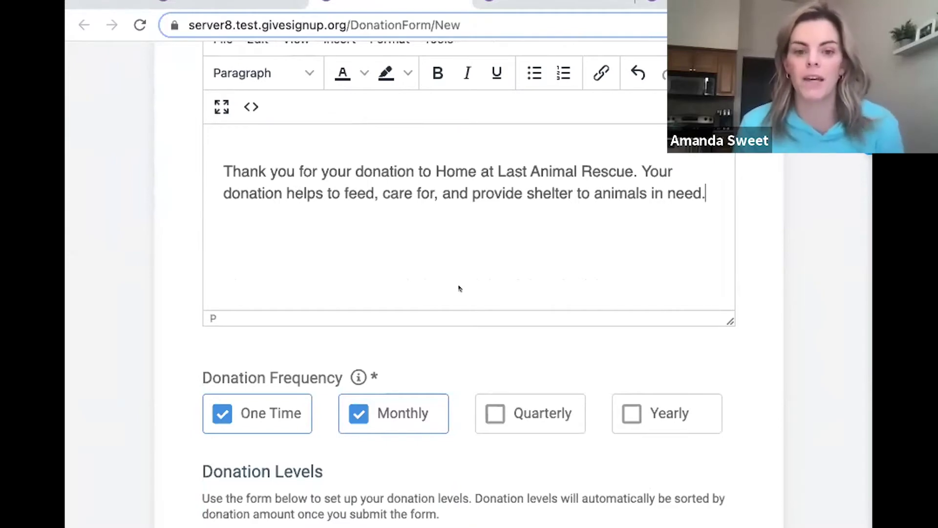
Add Quarterly and Yearly to the One Time and Monthly donation frequencies.
{"action": "scroll", "coordinate": [459, 287], "scroll_direction": "down", "scroll_amount": 3}
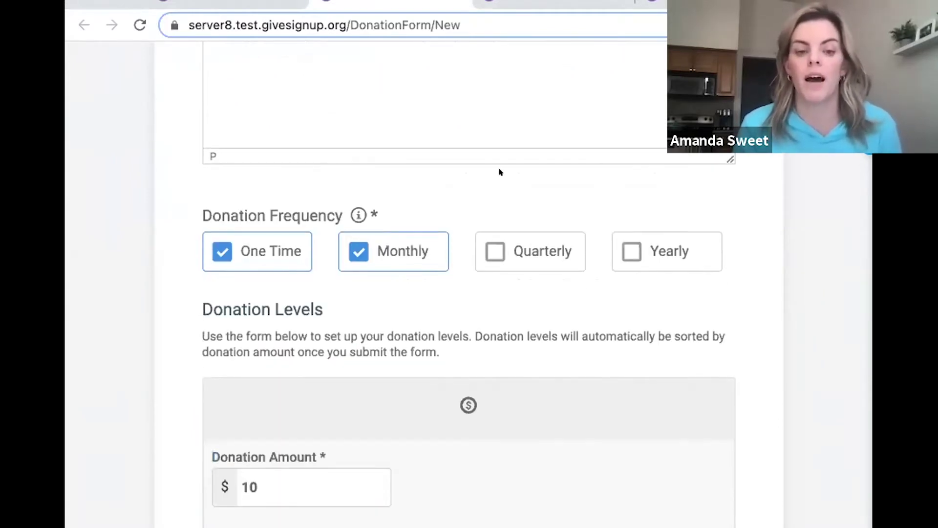
{"action": "scroll", "coordinate": [500, 172], "scroll_direction": "down", "scroll_amount": 2}
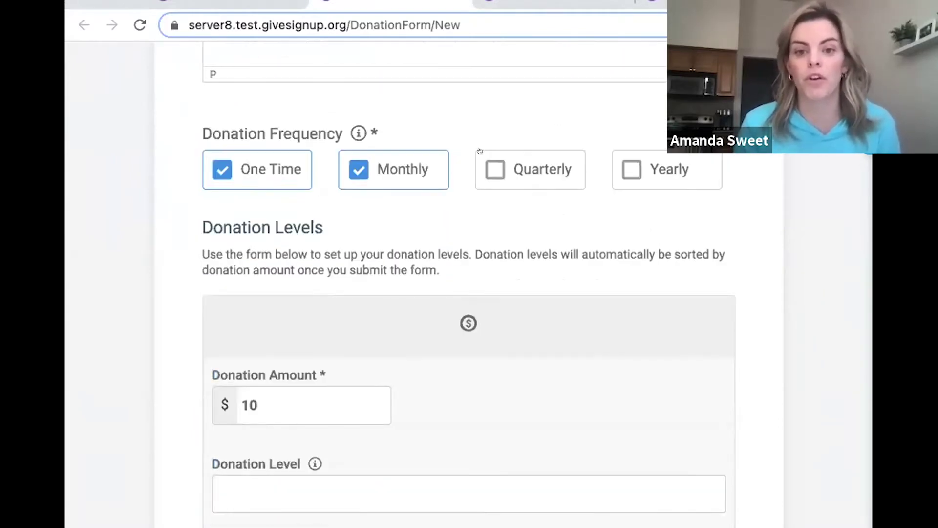
{"action": "left_click", "coordinate": [522, 150]}
{"action": "left_click", "coordinate": [632, 161]}
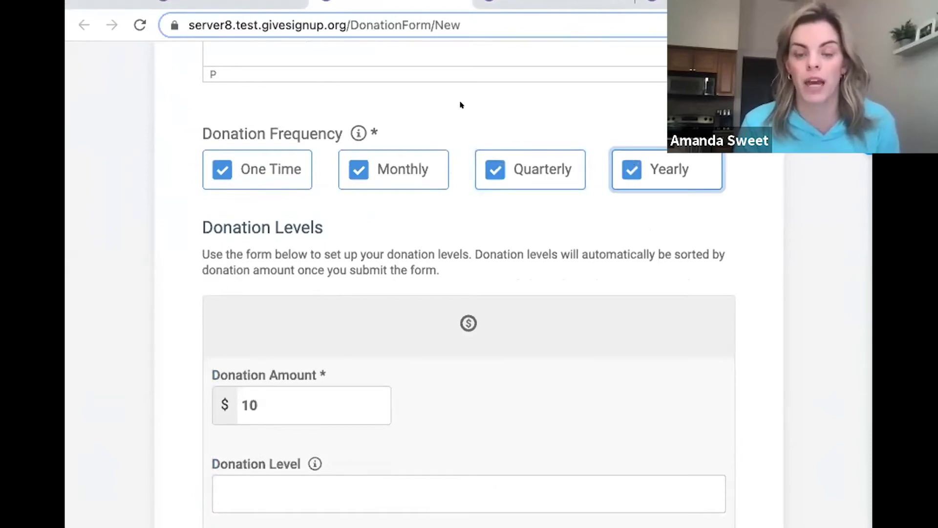
{"action": "scroll", "coordinate": [461, 104], "scroll_direction": "down", "scroll_amount": 2}
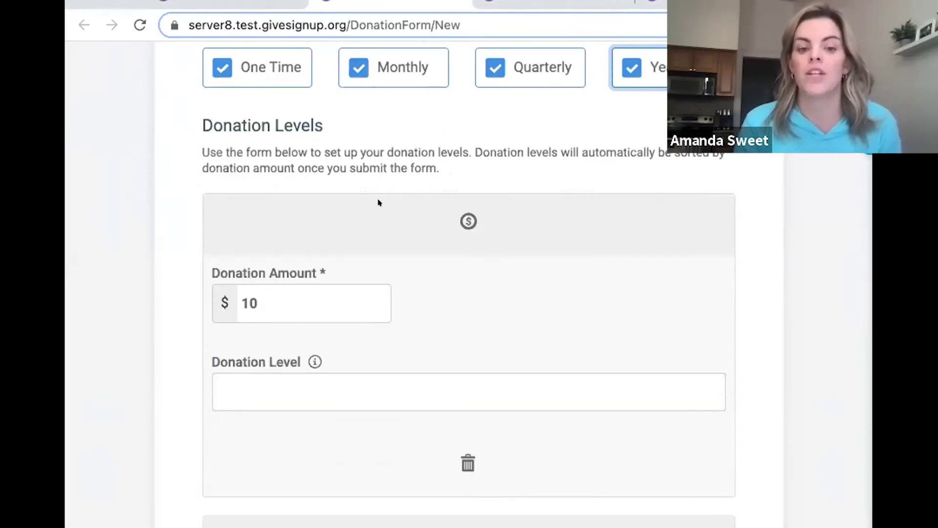
{"action": "scroll", "coordinate": [499, 215], "scroll_direction": "down", "scroll_amount": 2}
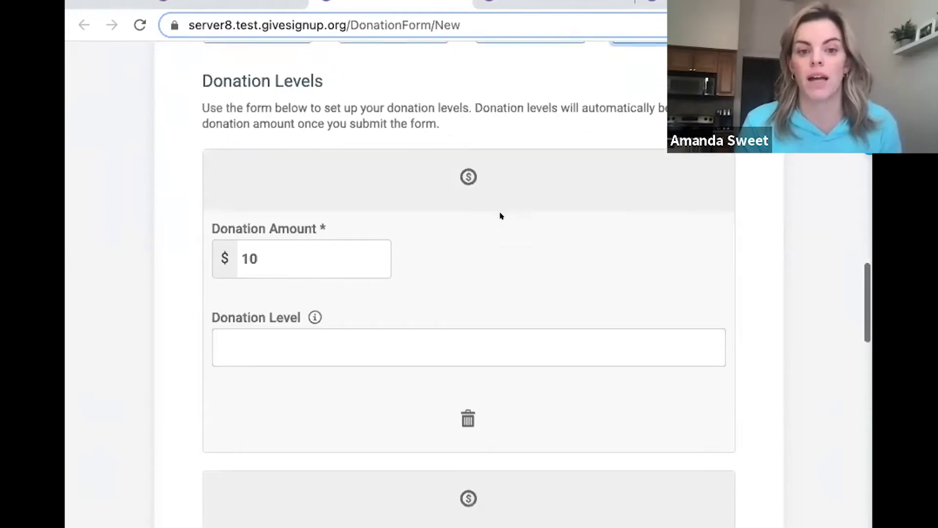
{"action": "scroll", "coordinate": [500, 215], "scroll_direction": "down", "scroll_amount": 2}
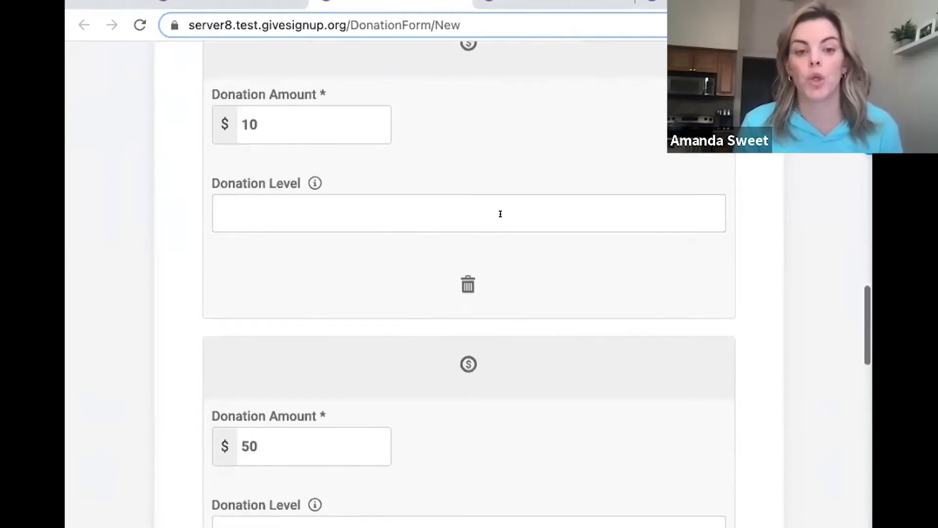
{"action": "scroll", "coordinate": [500, 213], "scroll_direction": "down", "scroll_amount": 1}
{"action": "scroll", "coordinate": [500, 213], "scroll_direction": "down", "scroll_amount": 20}
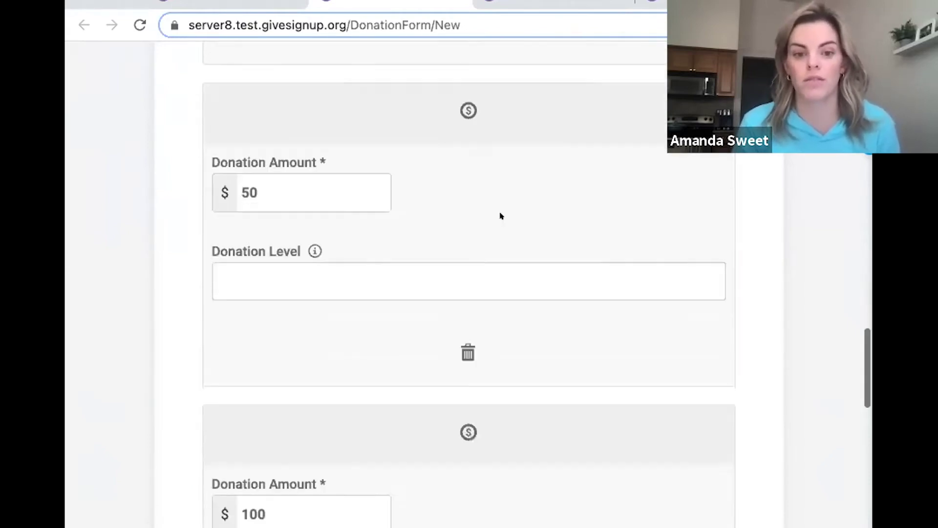
{"action": "scroll", "coordinate": [498, 213], "scroll_direction": "down", "scroll_amount": 5}
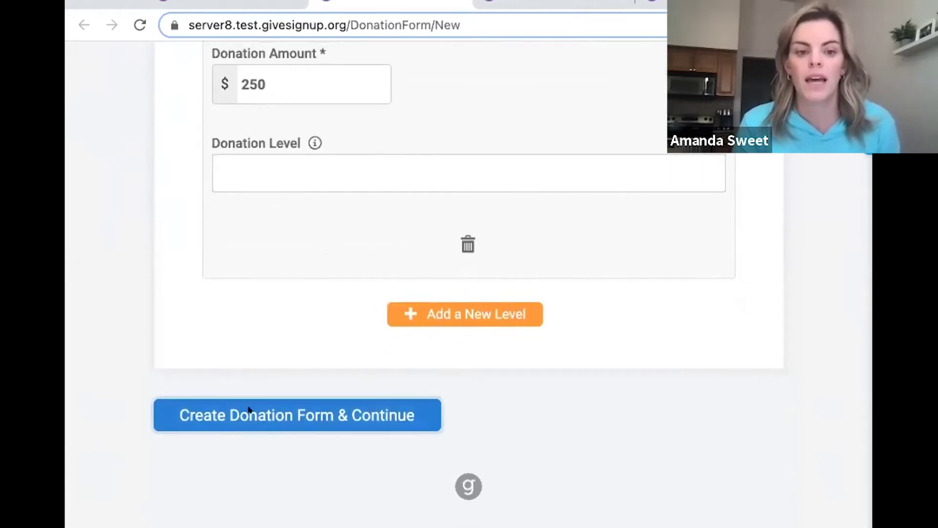
Create the donation form and move on to the branding step.
{"action": "left_click", "coordinate": [246, 412]}
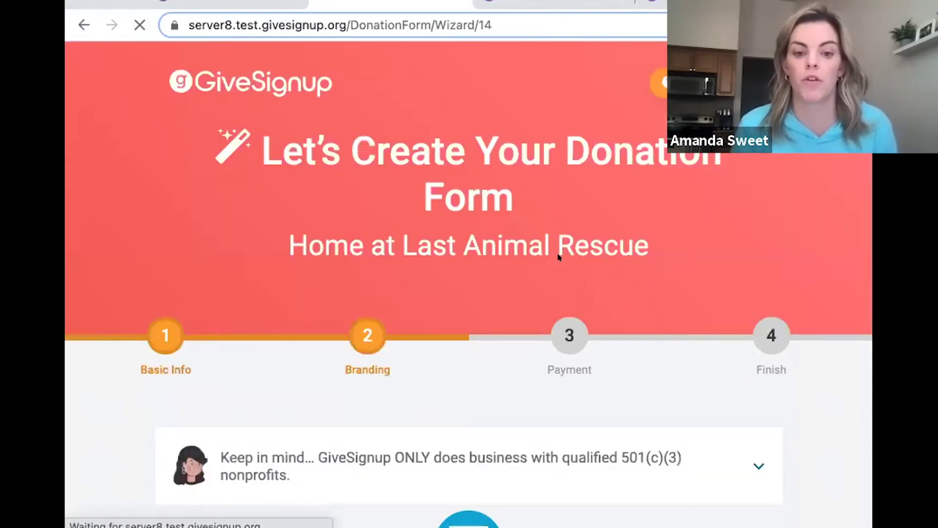
{"action": "scroll", "coordinate": [557, 254], "scroll_direction": "down", "scroll_amount": 8}
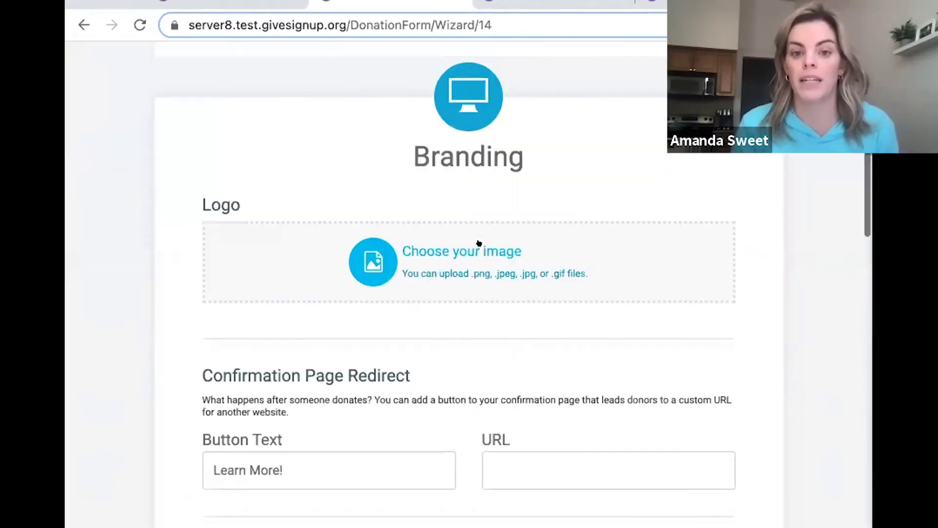
{"action": "scroll", "coordinate": [479, 243], "scroll_direction": "down", "scroll_amount": 1}
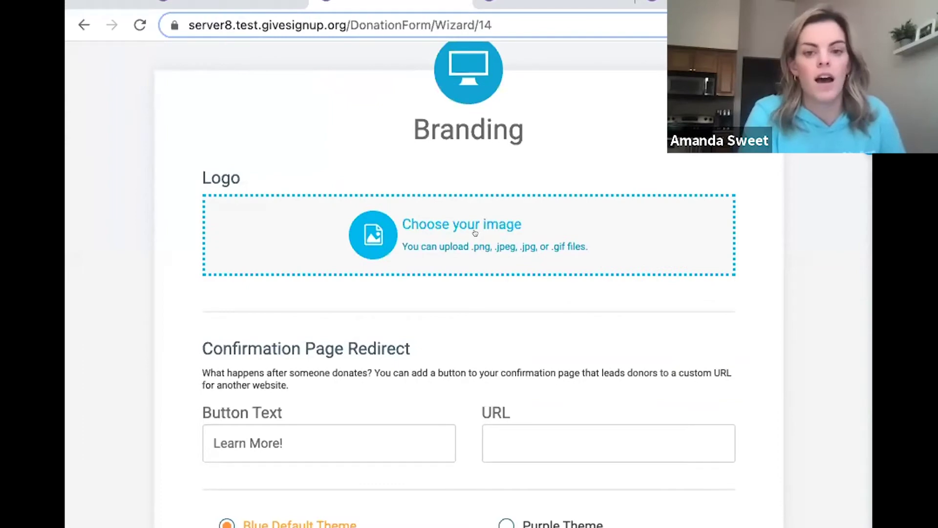
Upload the corgi image as the form's logo and finish the crop.
{"action": "left_click", "coordinate": [474, 232]}
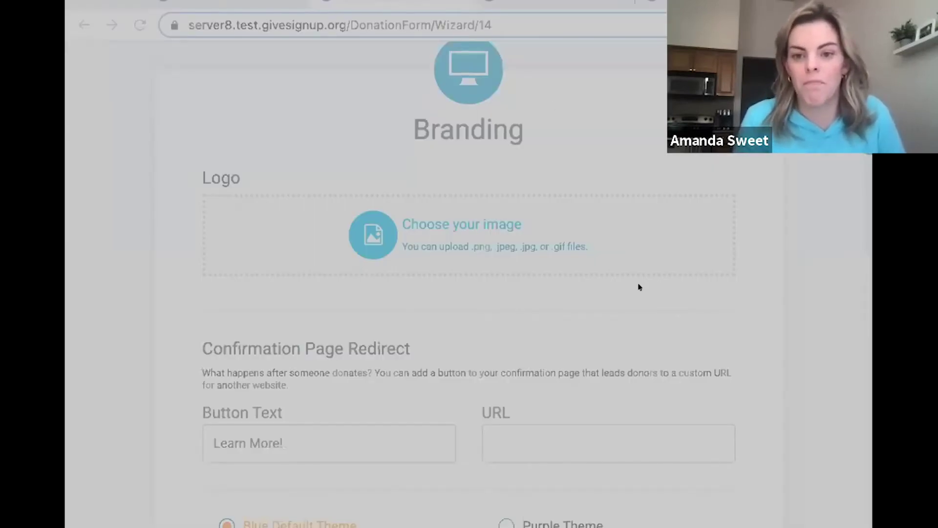
{"action": "left_click", "coordinate": [585, 356]}
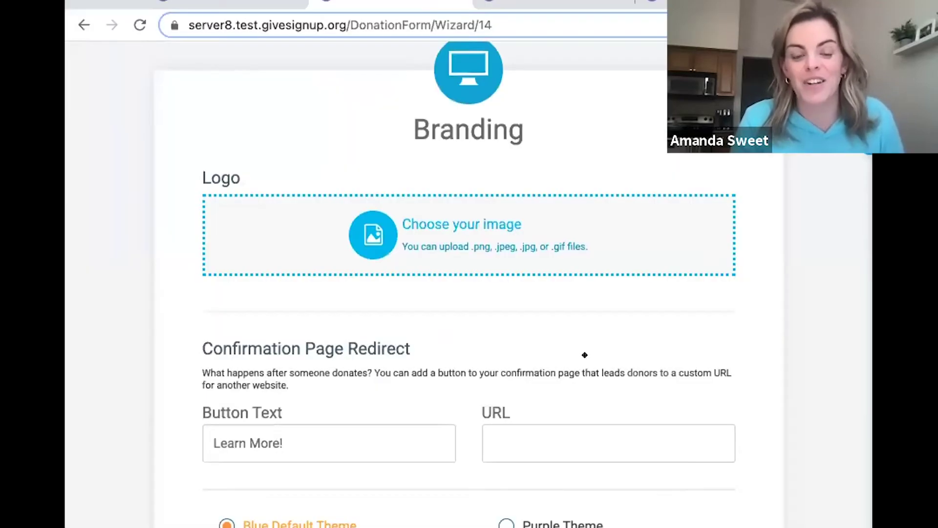
{"action": "scroll", "coordinate": [210, 329], "scroll_direction": "down", "scroll_amount": 3}
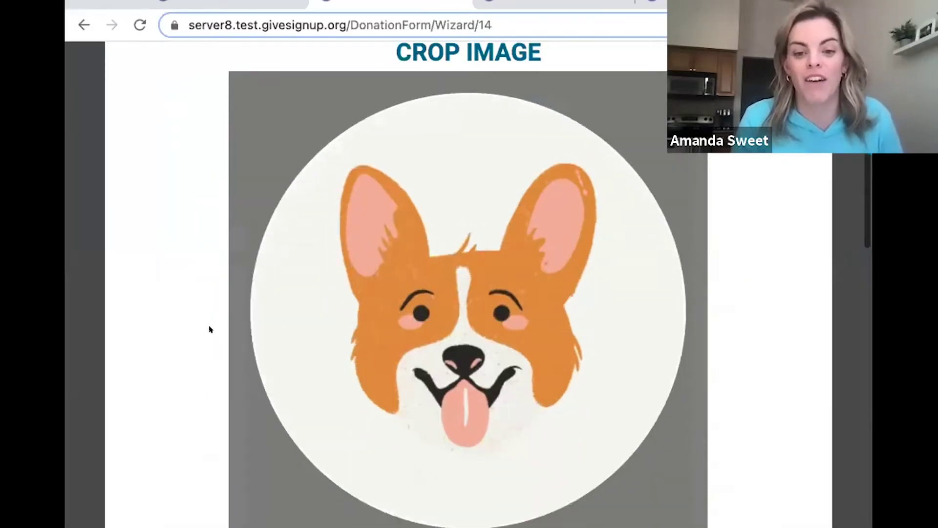
{"action": "left_click", "coordinate": [361, 481]}
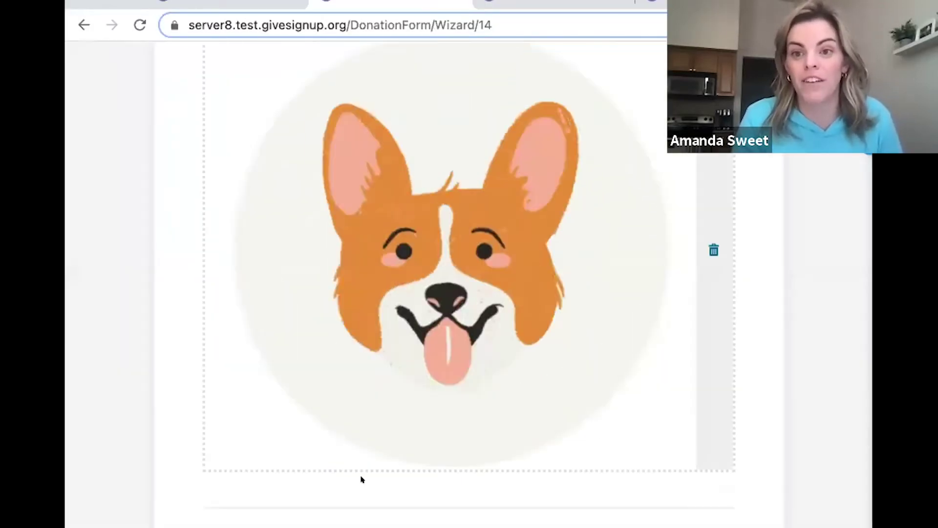
{"action": "scroll", "coordinate": [462, 303], "scroll_direction": "down", "scroll_amount": 3}
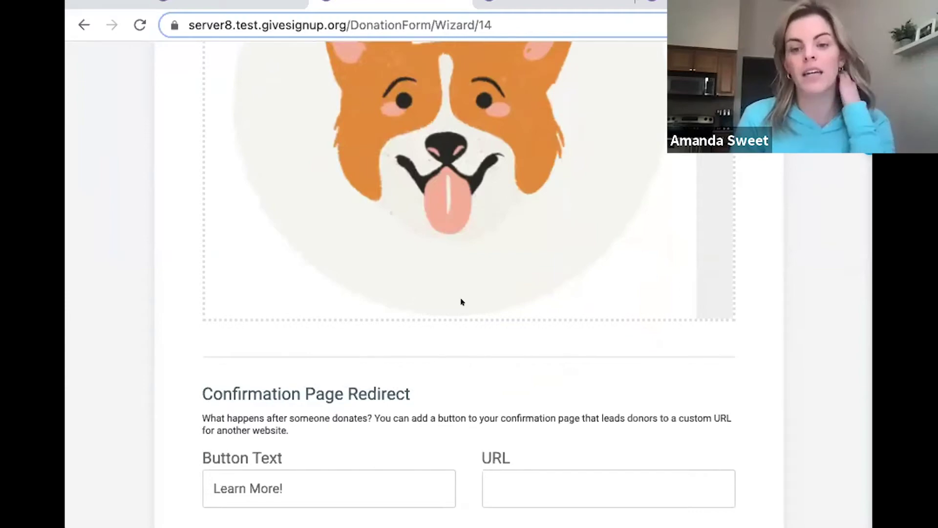
{"action": "scroll", "coordinate": [543, 316], "scroll_direction": "down", "scroll_amount": 3}
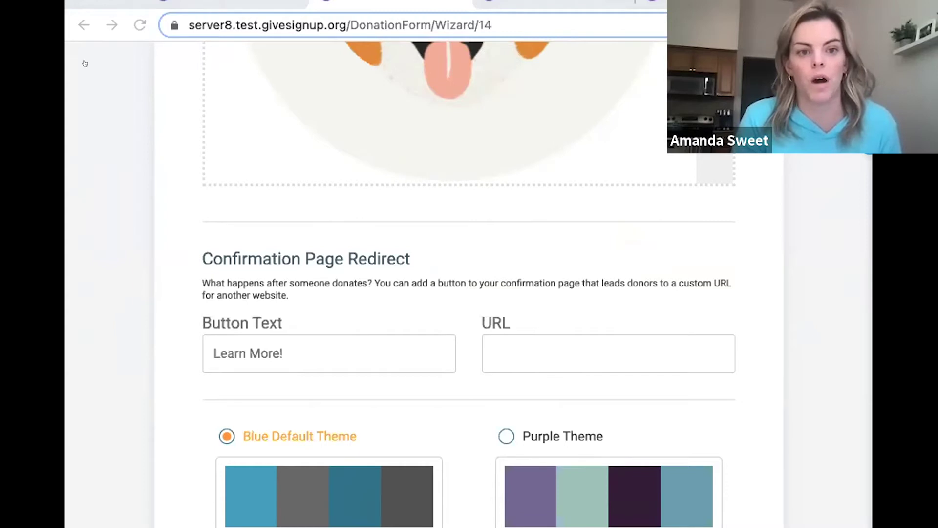
{"action": "left_click", "coordinate": [486, 340]}
{"action": "right_click", "coordinate": [500, 341]}
{"action": "left_click", "coordinate": [530, 432]}
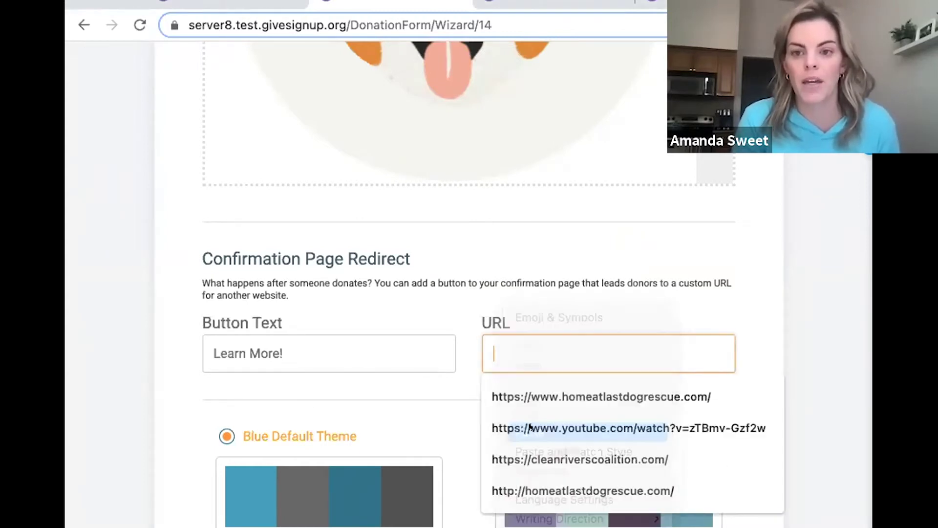
{"action": "left_click", "coordinate": [429, 245]}
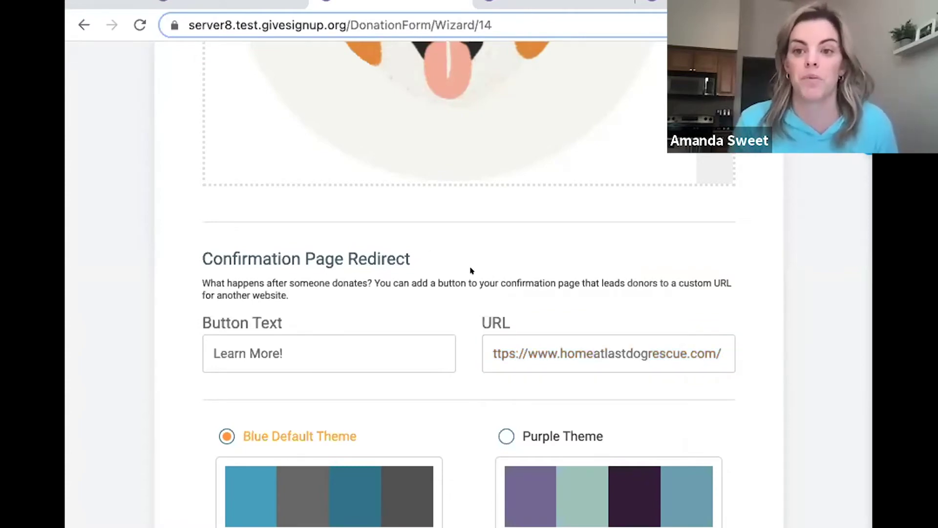
{"action": "scroll", "coordinate": [470, 270], "scroll_direction": "down", "scroll_amount": 3}
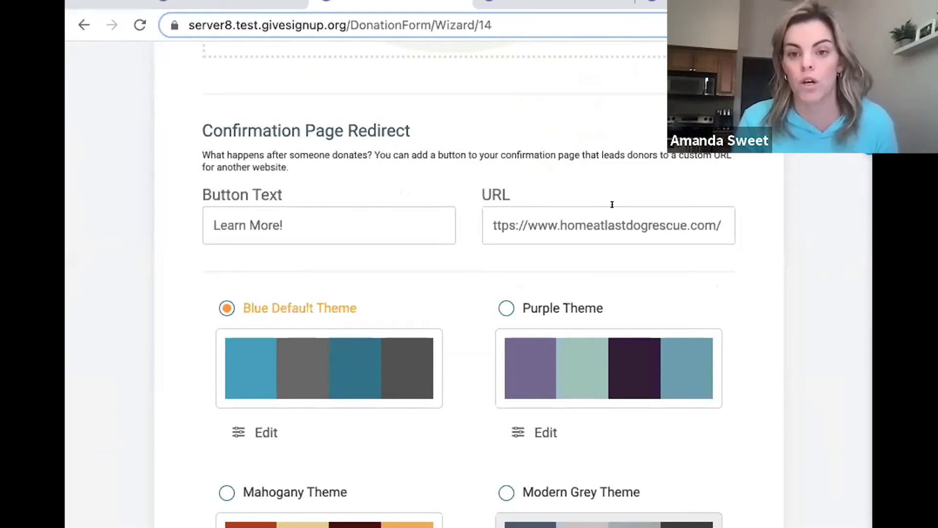
{"action": "scroll", "coordinate": [612, 204], "scroll_direction": "down", "scroll_amount": 2}
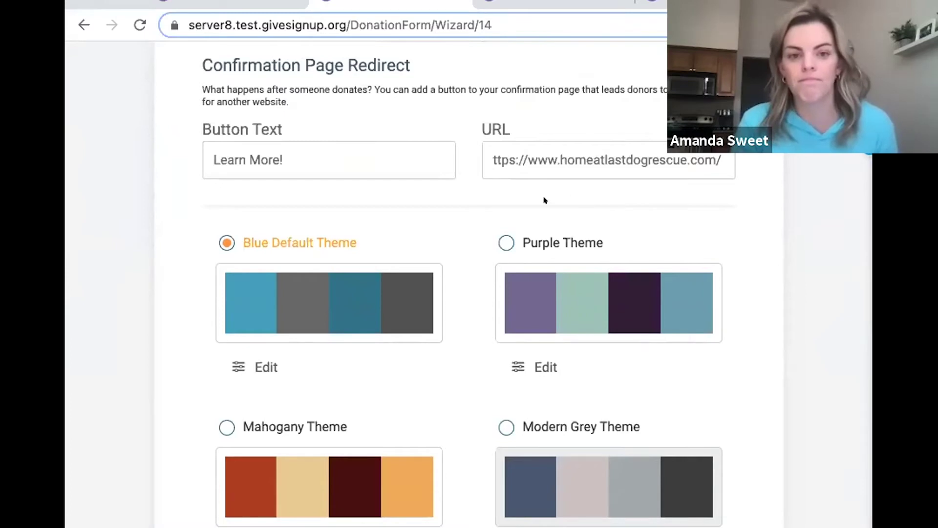
Choose the Purple Theme and save branding to advance to the Payment step.
{"action": "left_click", "coordinate": [502, 229]}
{"action": "scroll", "coordinate": [390, 201], "scroll_direction": "down", "scroll_amount": 3}
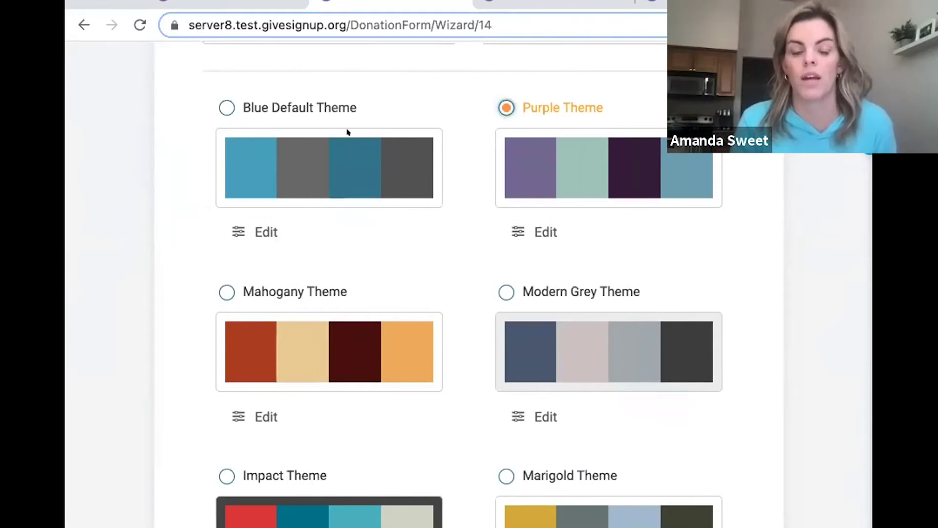
{"action": "scroll", "coordinate": [554, 190], "scroll_direction": "down", "scroll_amount": 5}
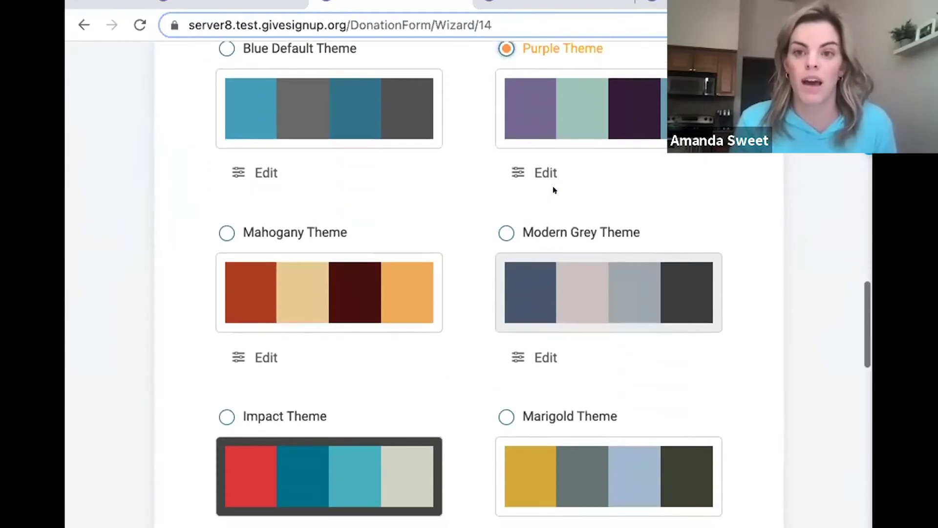
{"action": "scroll", "coordinate": [545, 190], "scroll_direction": "down", "scroll_amount": 15}
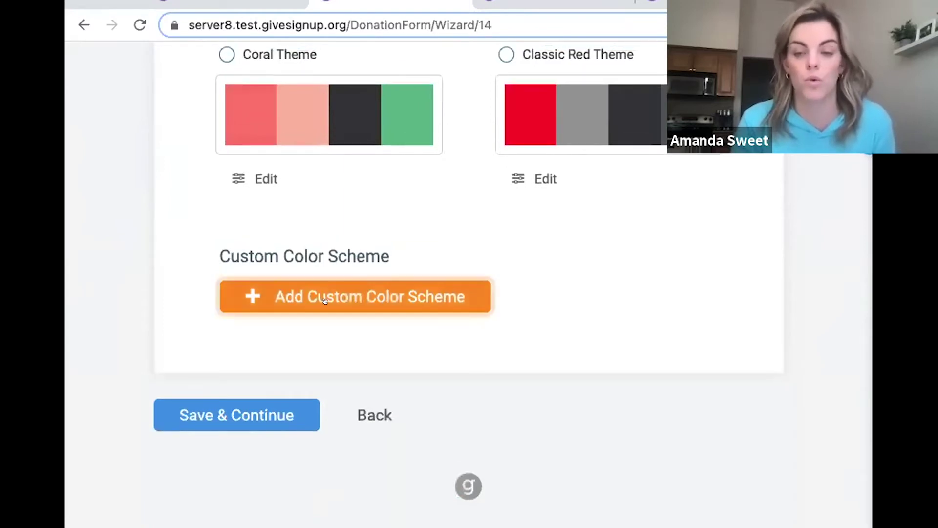
{"action": "left_click", "coordinate": [271, 412]}
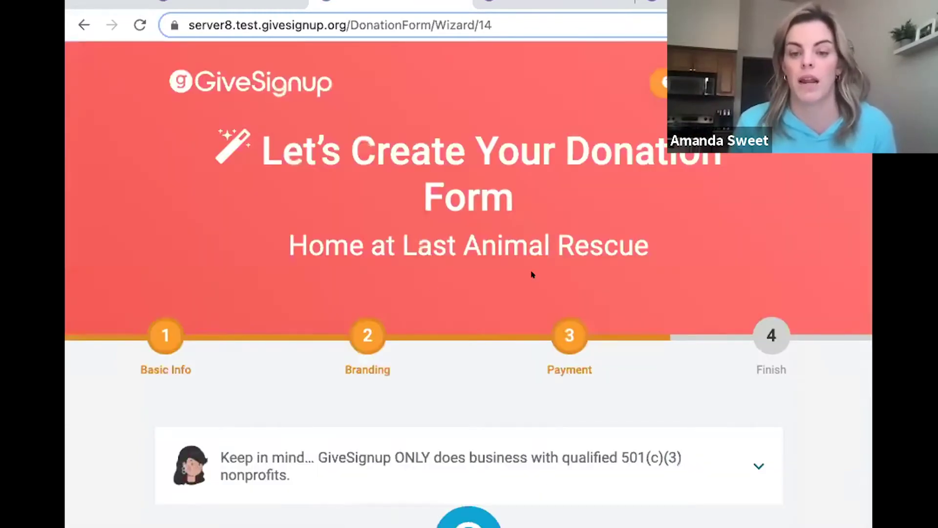
Split the processing fee half-and-half between the donor and the charge.
{"action": "scroll", "coordinate": [532, 272], "scroll_direction": "down", "scroll_amount": 2}
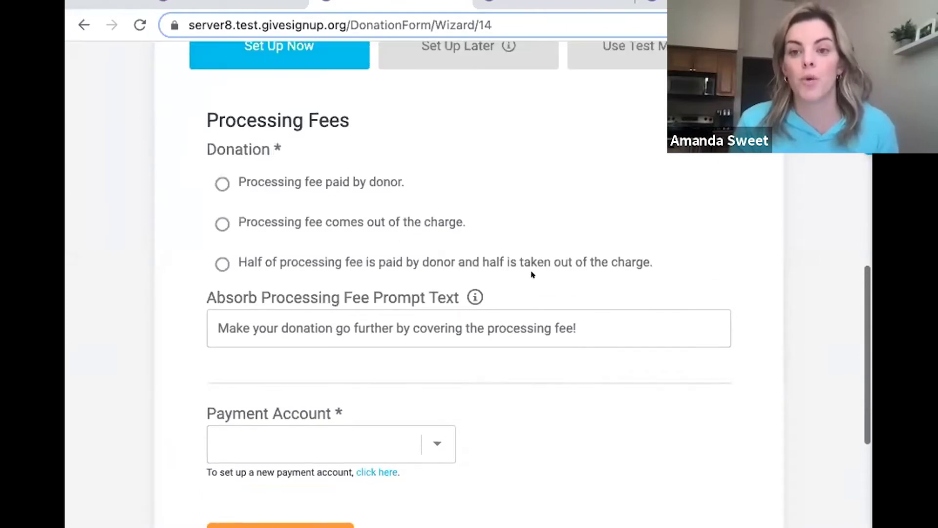
{"action": "scroll", "coordinate": [532, 275], "scroll_direction": "up", "scroll_amount": 1}
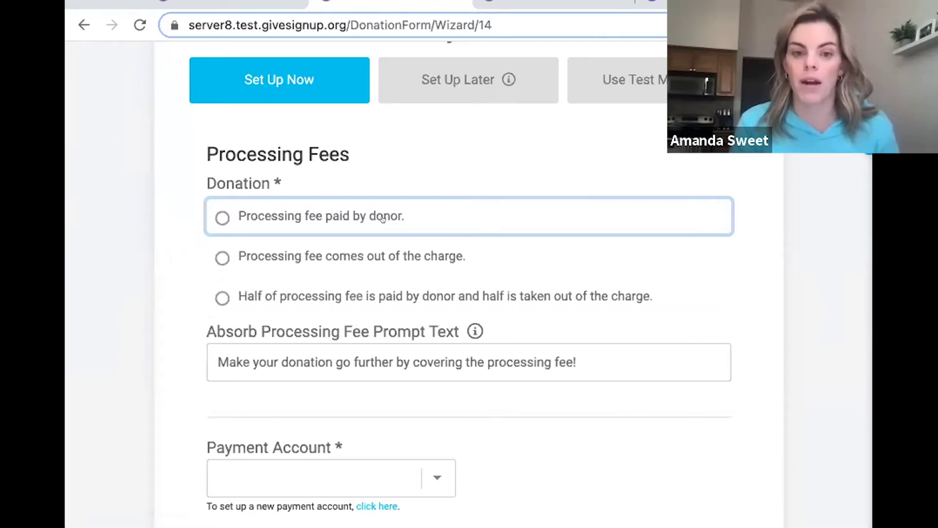
{"action": "left_click", "coordinate": [215, 294]}
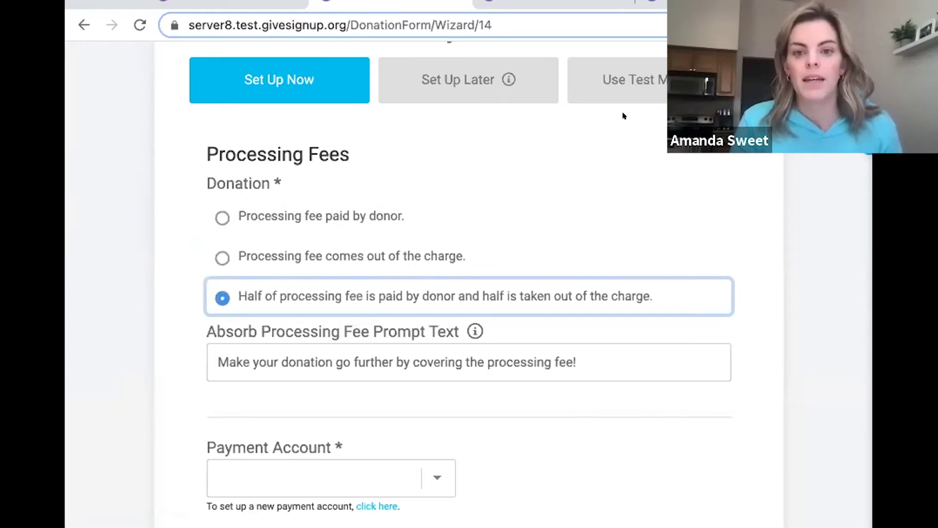
Enable and save Test Mode for payments, then continue to the final wizard step.
{"action": "left_click", "coordinate": [621, 90]}
{"action": "left_click", "coordinate": [255, 208]}
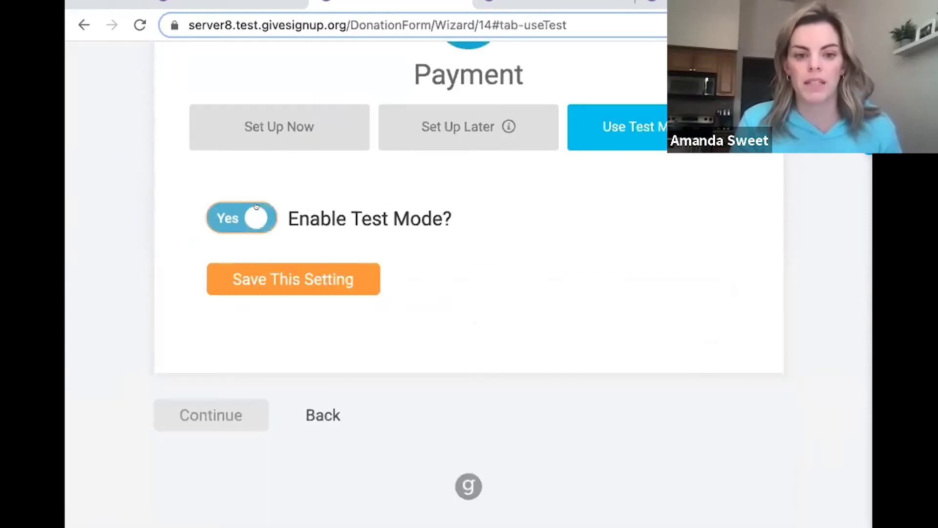
{"action": "left_click", "coordinate": [291, 273]}
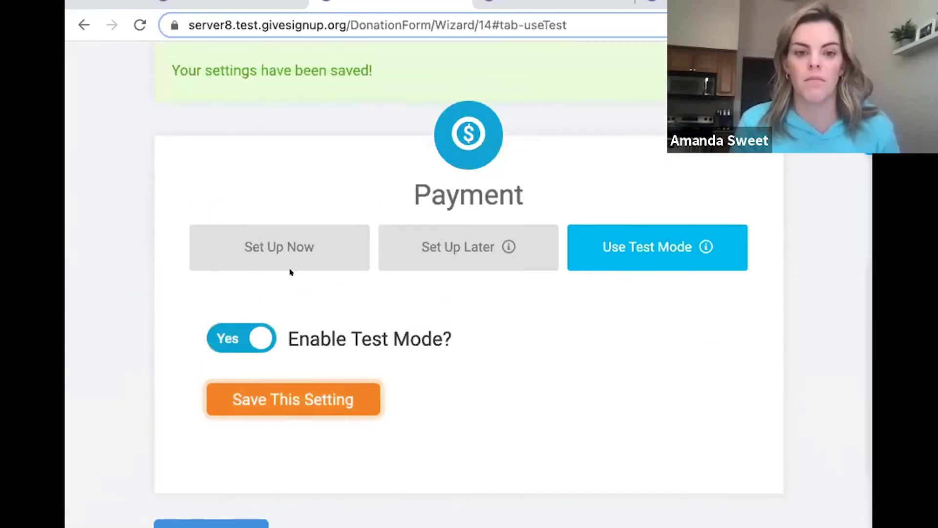
{"action": "scroll", "coordinate": [289, 269], "scroll_direction": "down", "scroll_amount": 2}
{"action": "left_click", "coordinate": [185, 485]}
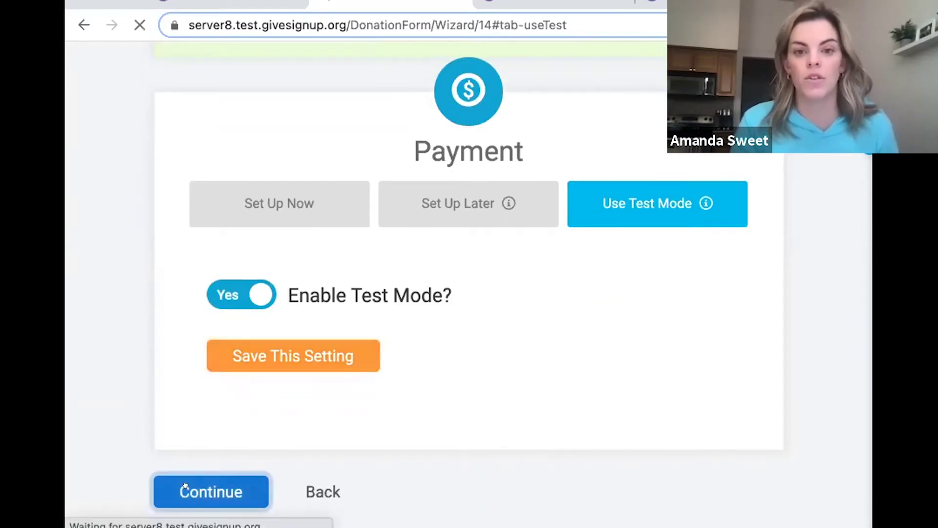
{"action": "scroll", "coordinate": [484, 285], "scroll_direction": "down", "scroll_amount": 3}
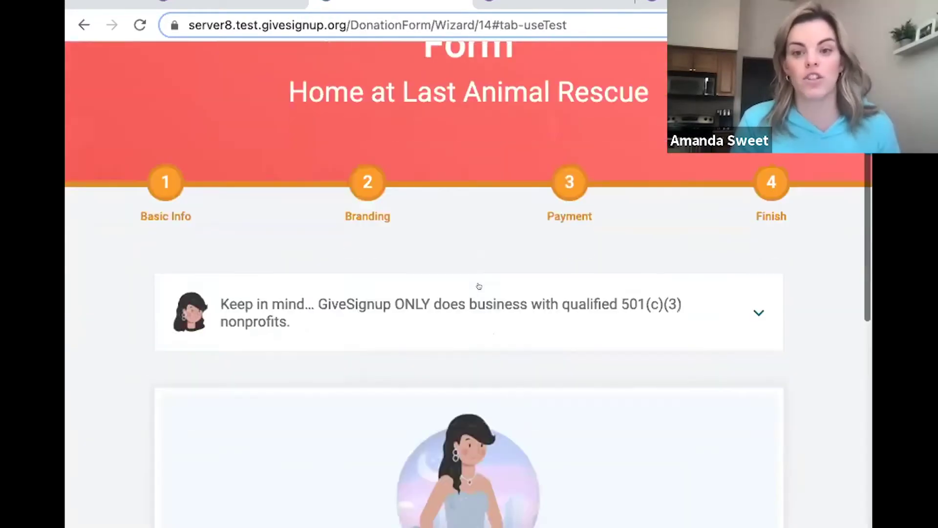
Open the live donation form at /g/3nvc6 from the Congratulations section.
{"action": "scroll", "coordinate": [479, 285], "scroll_direction": "down", "scroll_amount": 8}
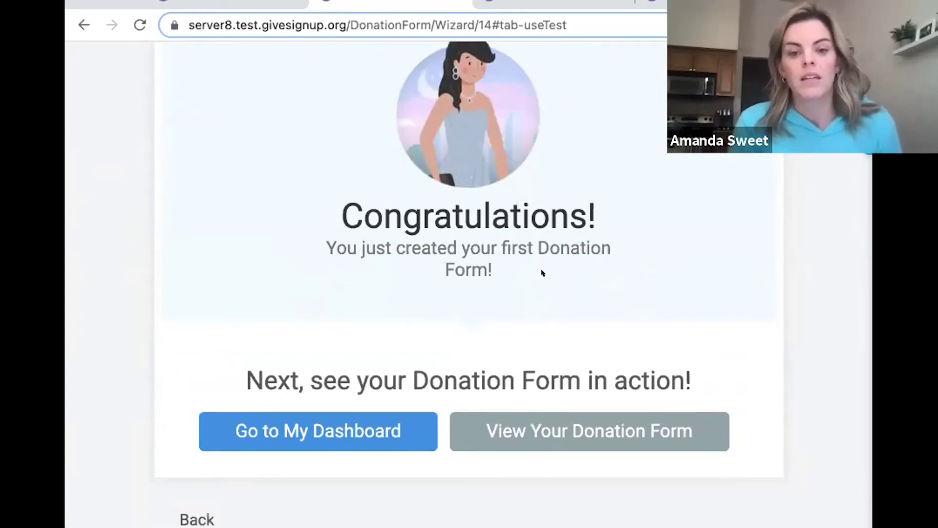
{"action": "left_click", "coordinate": [526, 433]}
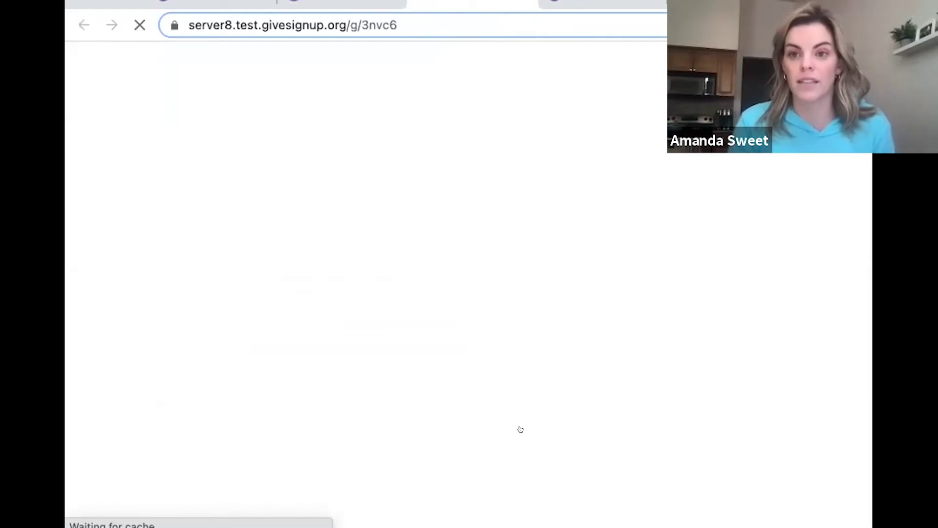
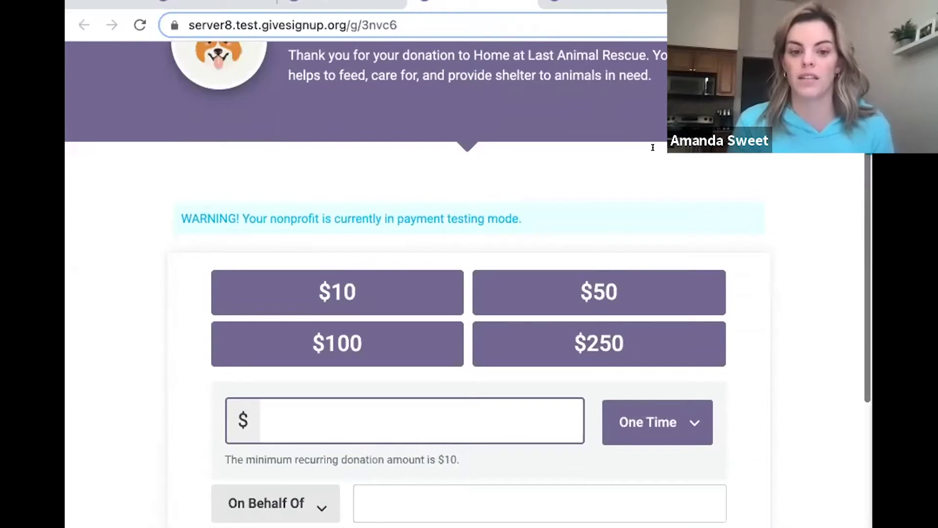
Try the $250 preset gift amount, then reload the form to clear it.
{"action": "scroll", "coordinate": [653, 147], "scroll_direction": "down", "scroll_amount": 2}
{"action": "left_click", "coordinate": [581, 247]}
{"action": "scroll", "coordinate": [574, 244], "scroll_direction": "down", "scroll_amount": 3}
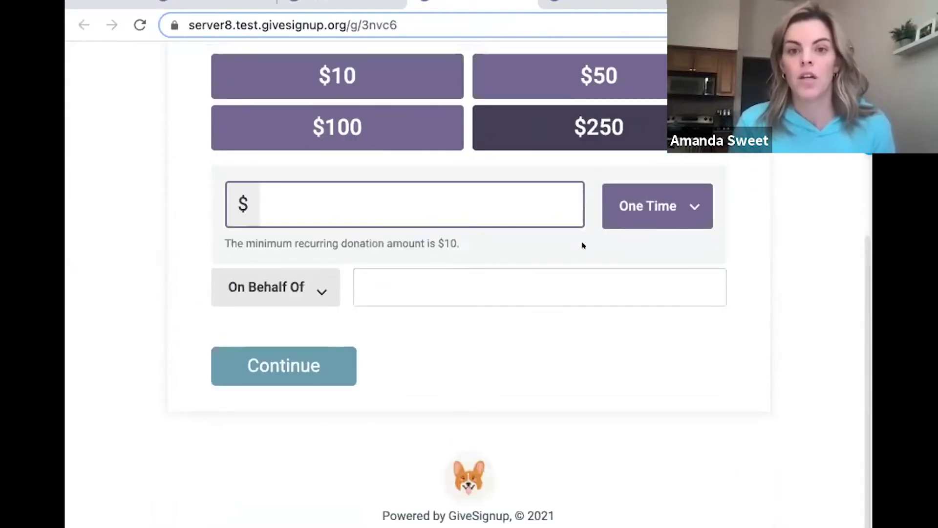
{"action": "key", "text": "ctrl+r"}
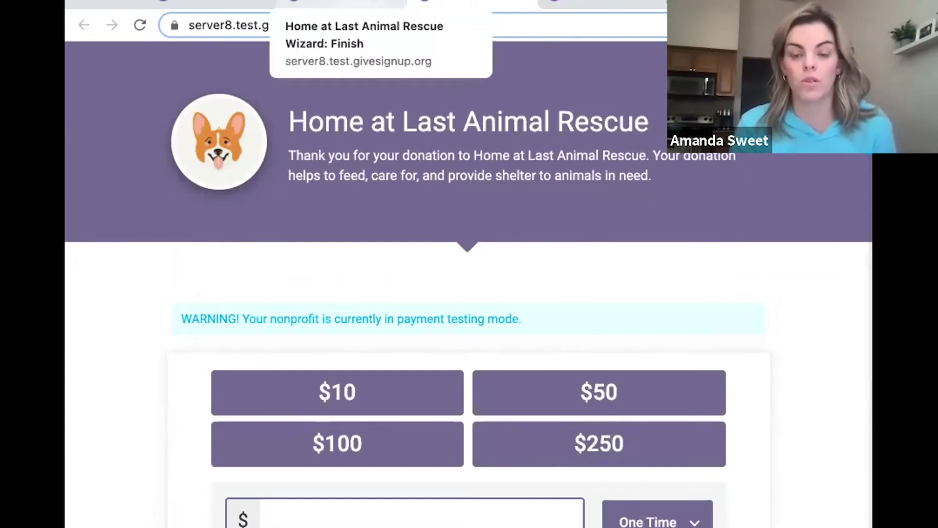
Return to the wizard's finish page and go to the My Donation Forms dashboard.
{"action": "left_click", "coordinate": [342, 5]}
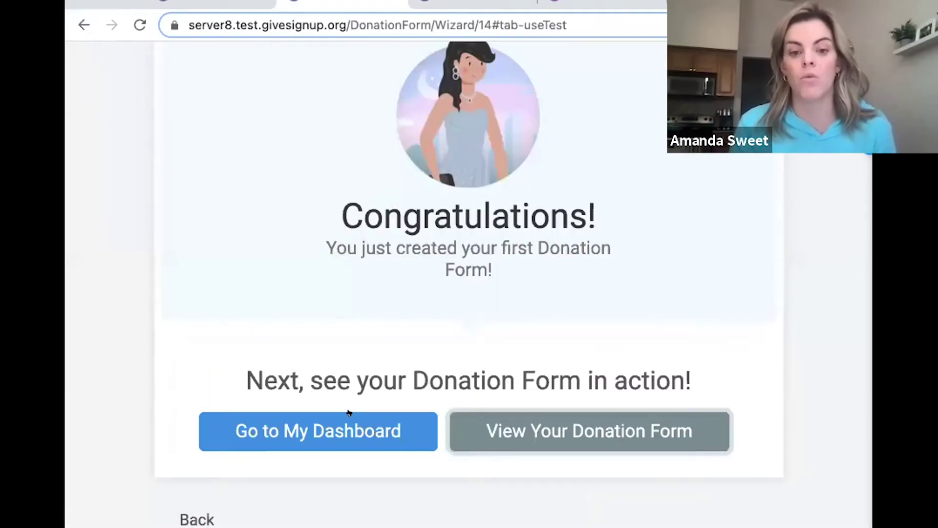
{"action": "left_click", "coordinate": [324, 425]}
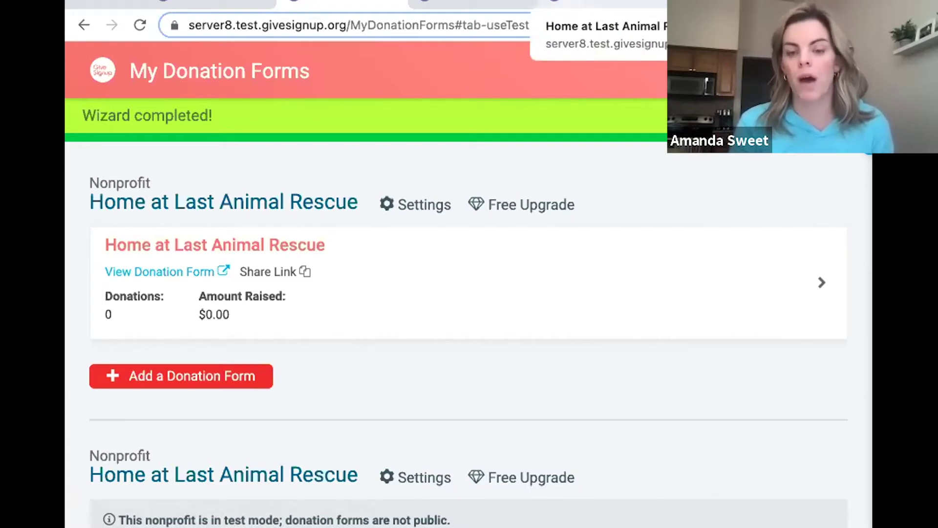
{"action": "left_click", "coordinate": [601, 4]}
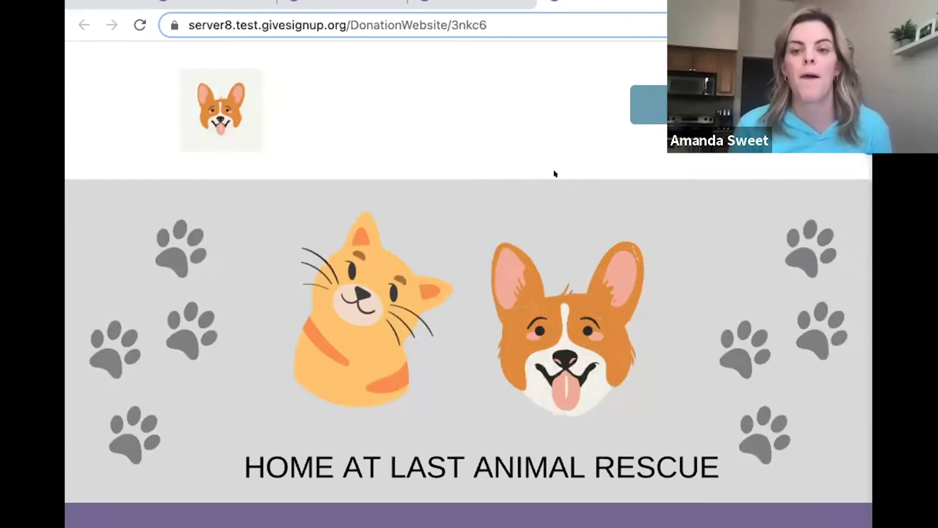
{"action": "scroll", "coordinate": [572, 218], "scroll_direction": "down", "scroll_amount": 2}
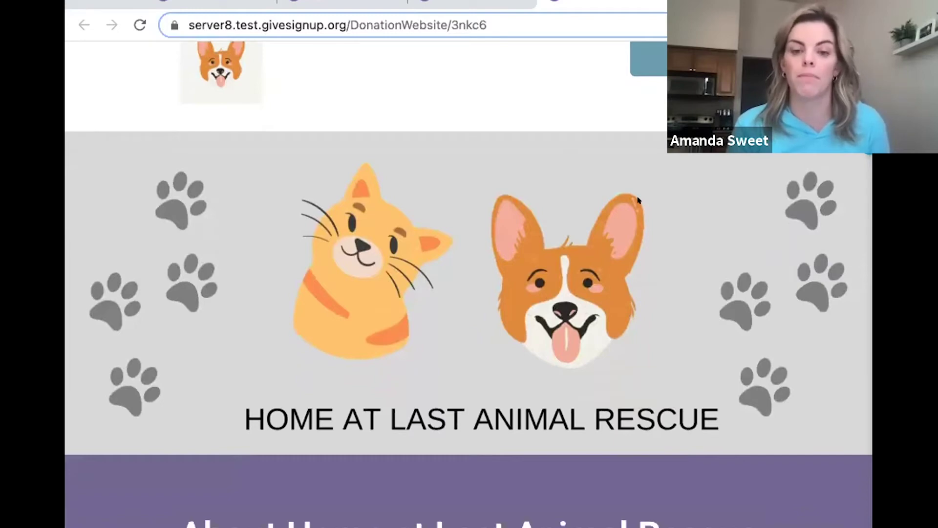
{"action": "scroll", "coordinate": [637, 200], "scroll_direction": "down", "scroll_amount": 4}
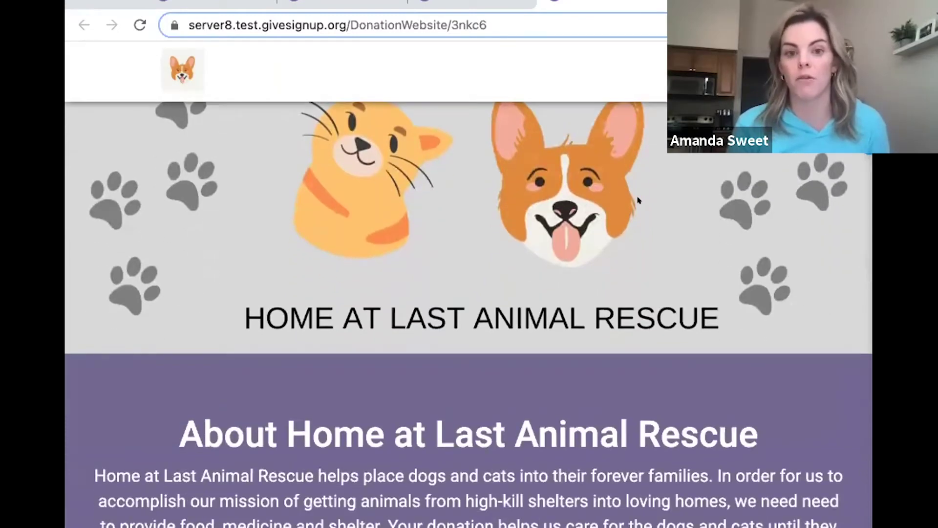
{"action": "scroll", "coordinate": [638, 201], "scroll_direction": "up", "scroll_amount": 3}
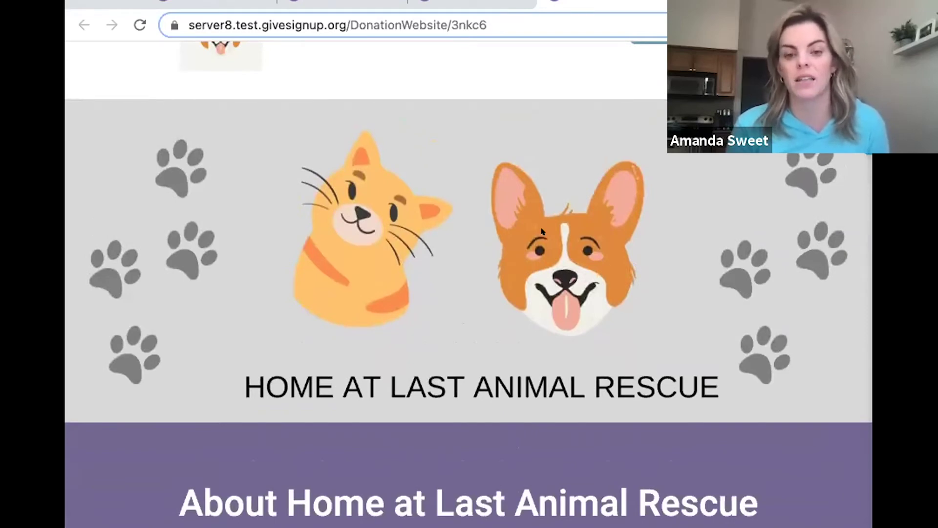
{"action": "scroll", "coordinate": [542, 231], "scroll_direction": "down", "scroll_amount": 6}
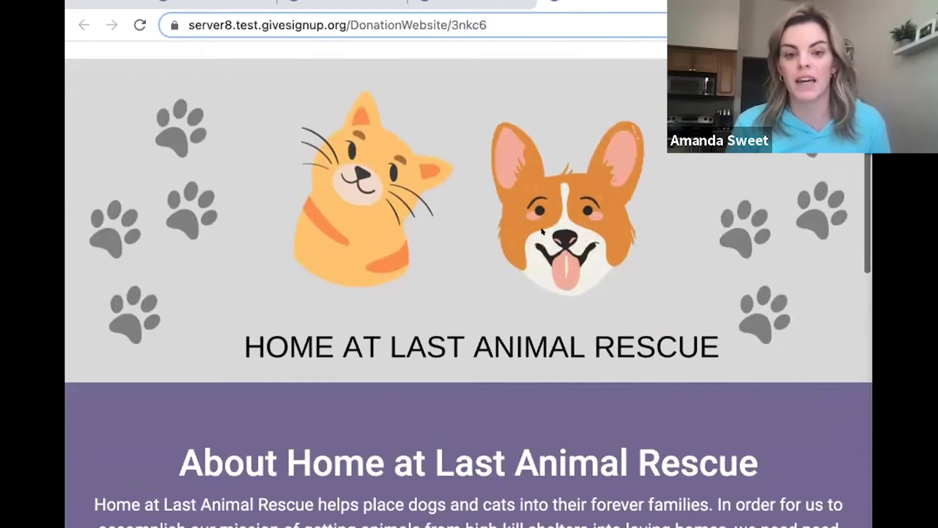
{"action": "scroll", "coordinate": [542, 232], "scroll_direction": "down", "scroll_amount": 5}
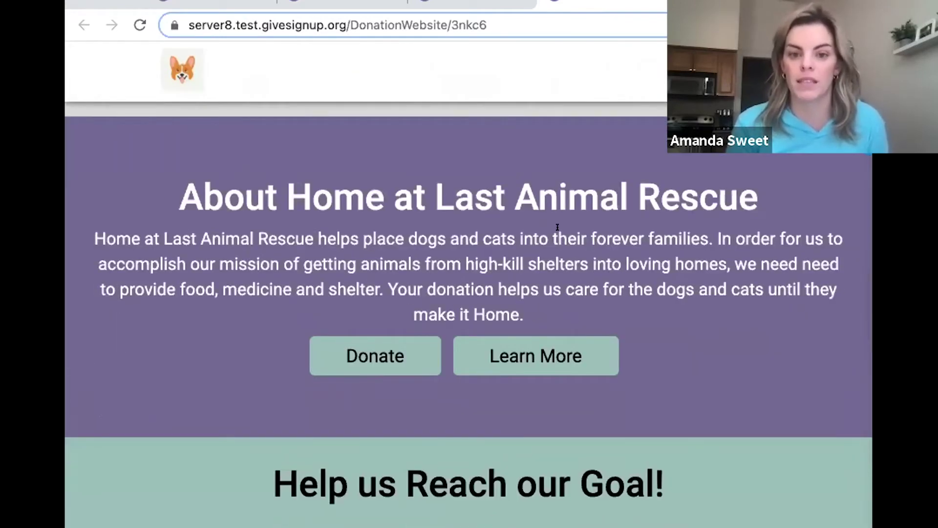
{"action": "scroll", "coordinate": [557, 227], "scroll_direction": "down", "scroll_amount": 4}
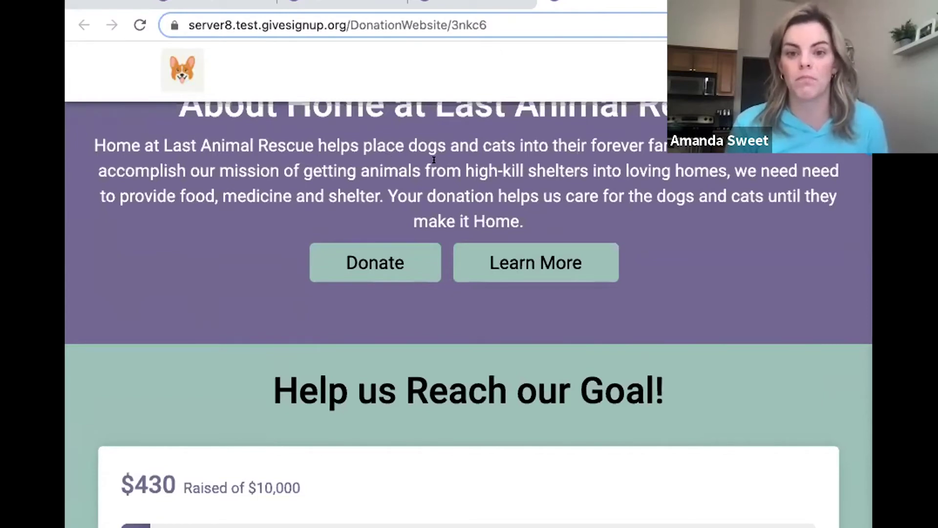
{"action": "scroll", "coordinate": [571, 187], "scroll_direction": "down", "scroll_amount": 3}
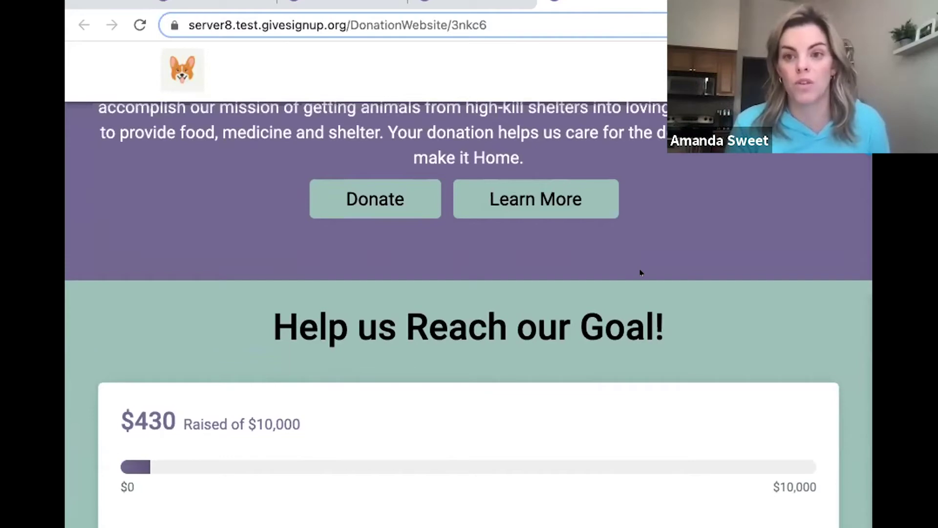
{"action": "scroll", "coordinate": [641, 273], "scroll_direction": "down", "scroll_amount": 1}
{"action": "scroll", "coordinate": [641, 272], "scroll_direction": "down", "scroll_amount": 3}
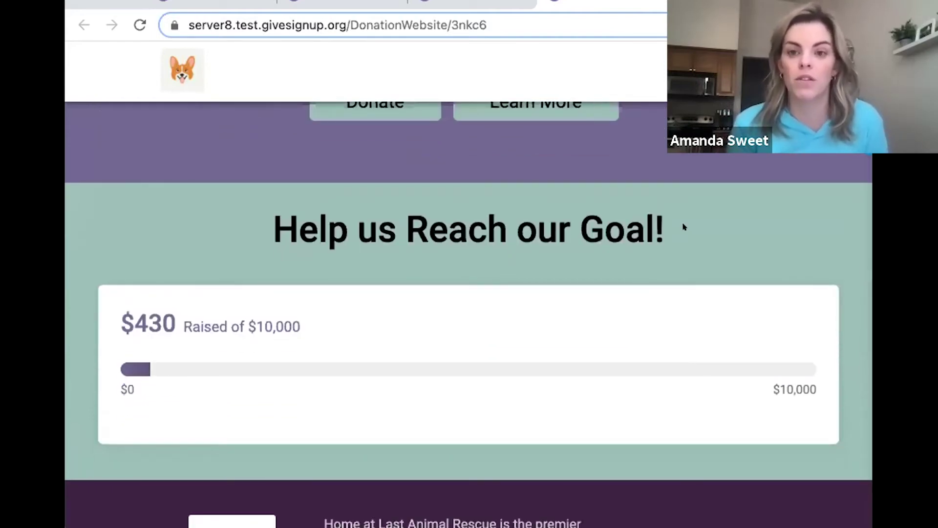
{"action": "scroll", "coordinate": [668, 230], "scroll_direction": "down", "scroll_amount": 3}
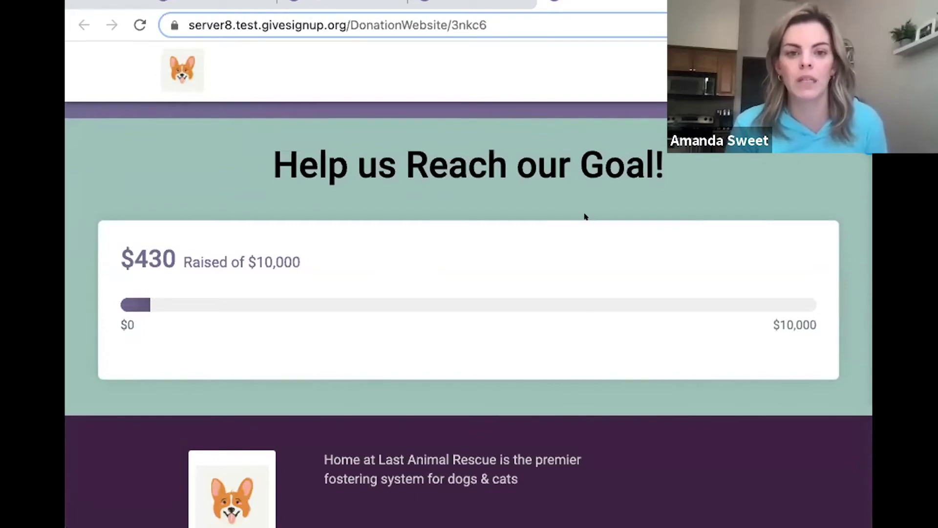
{"action": "scroll", "coordinate": [611, 195], "scroll_direction": "up", "scroll_amount": 10}
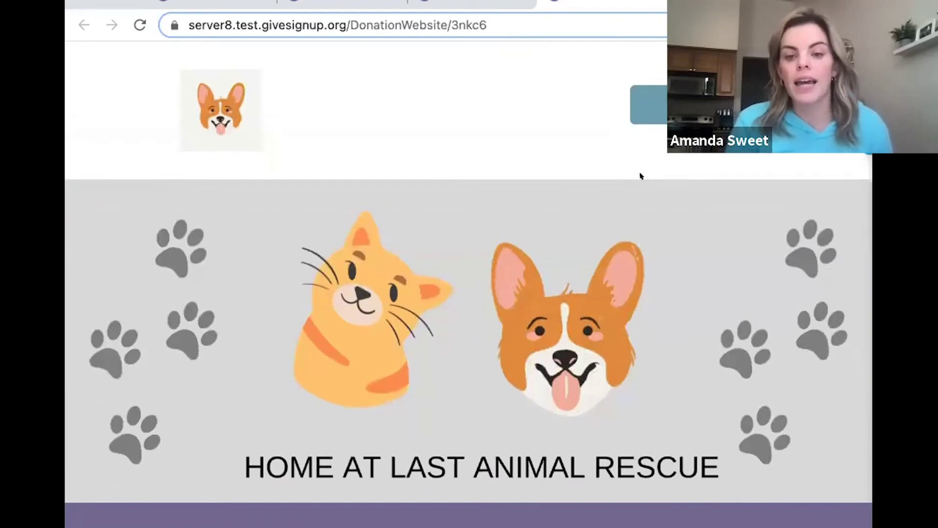
{"action": "scroll", "coordinate": [641, 176], "scroll_direction": "down", "scroll_amount": 1}
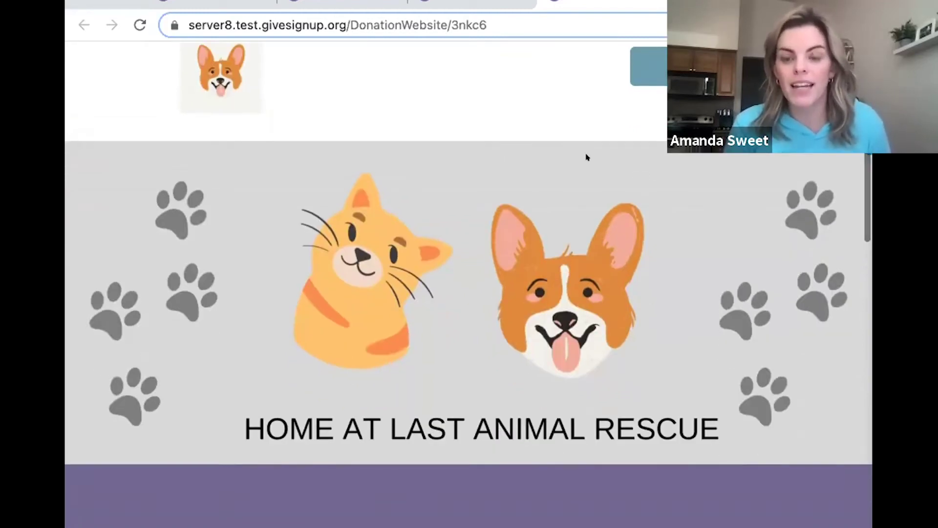
Go to the rescue's Donate page and enter 60 in the custom amount field.
{"action": "left_click", "coordinate": [649, 66]}
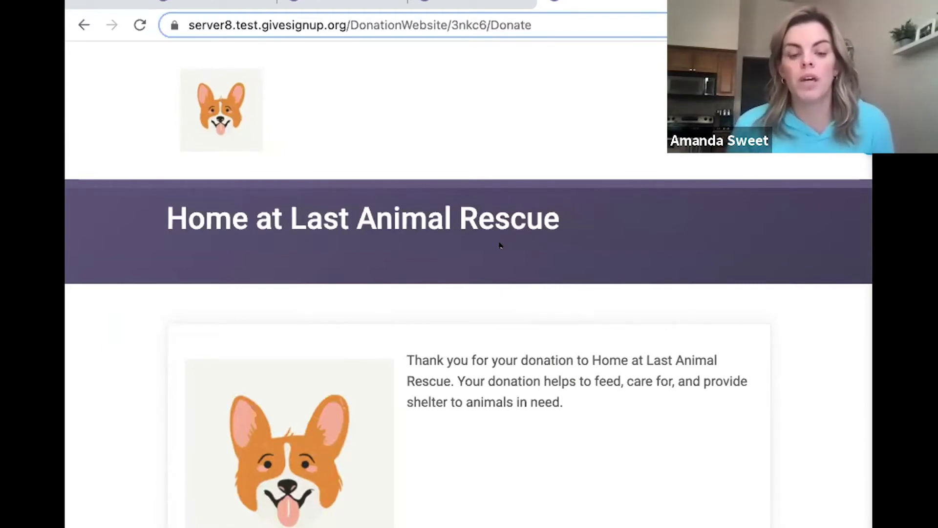
{"action": "scroll", "coordinate": [602, 259], "scroll_direction": "down", "scroll_amount": 5}
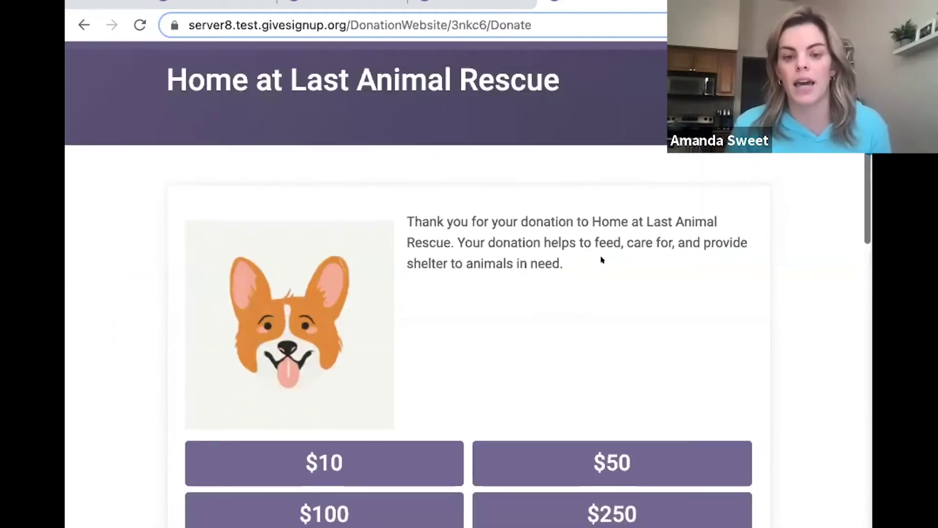
{"action": "scroll", "coordinate": [602, 260], "scroll_direction": "down", "scroll_amount": 3}
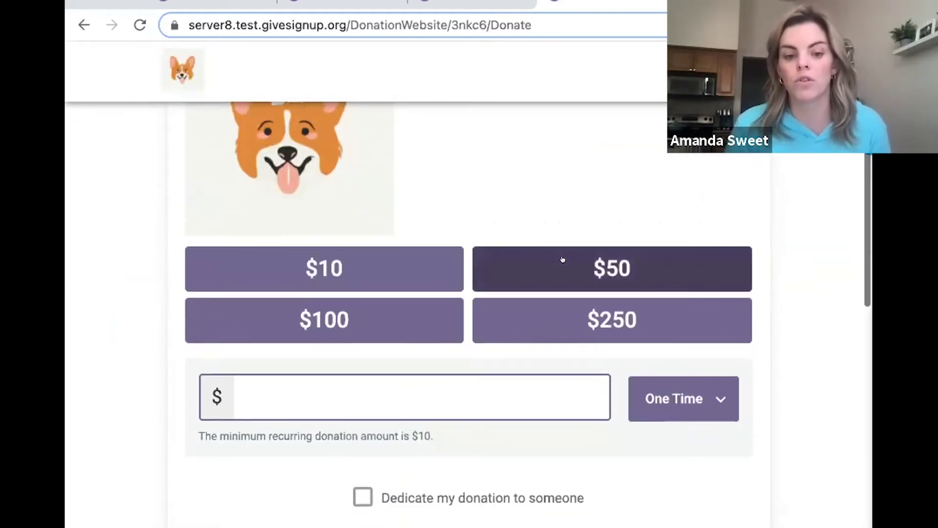
{"action": "left_click", "coordinate": [376, 396]}
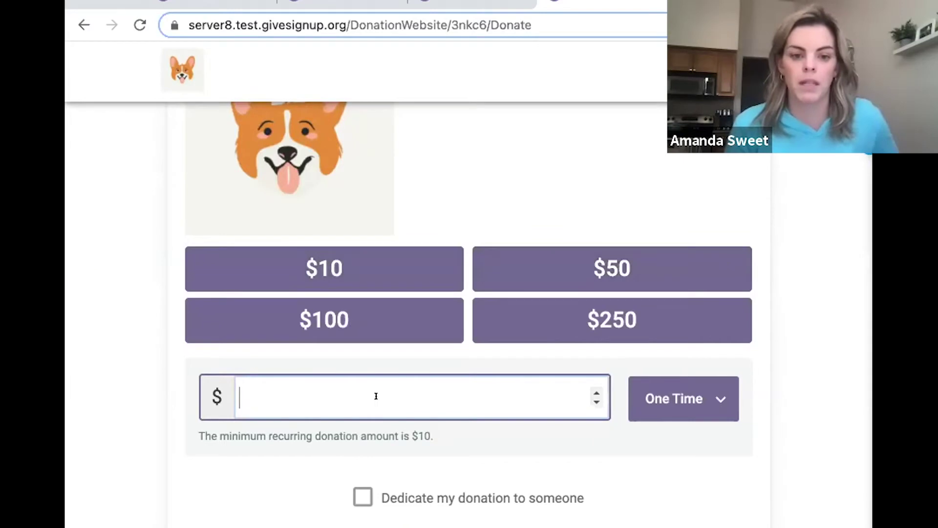
{"action": "type", "text": "60"}
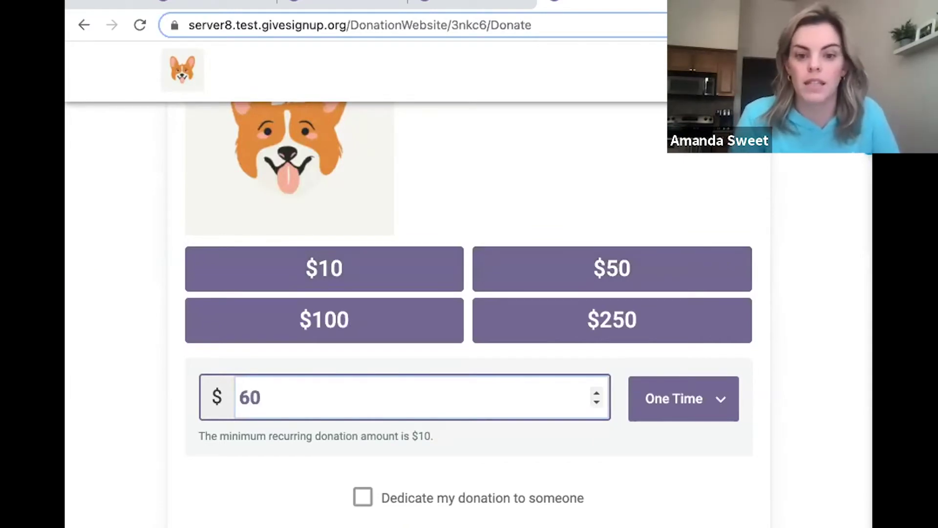
{"action": "scroll", "coordinate": [553, 229], "scroll_direction": "down", "scroll_amount": 3}
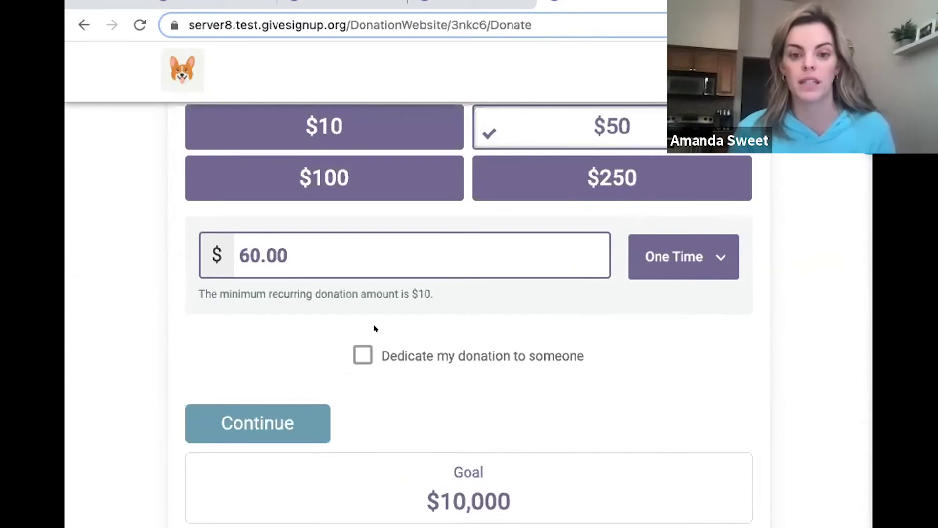
Dedicate the donation to someone, filling the honoree's name from autofill.
{"action": "left_click", "coordinate": [353, 345]}
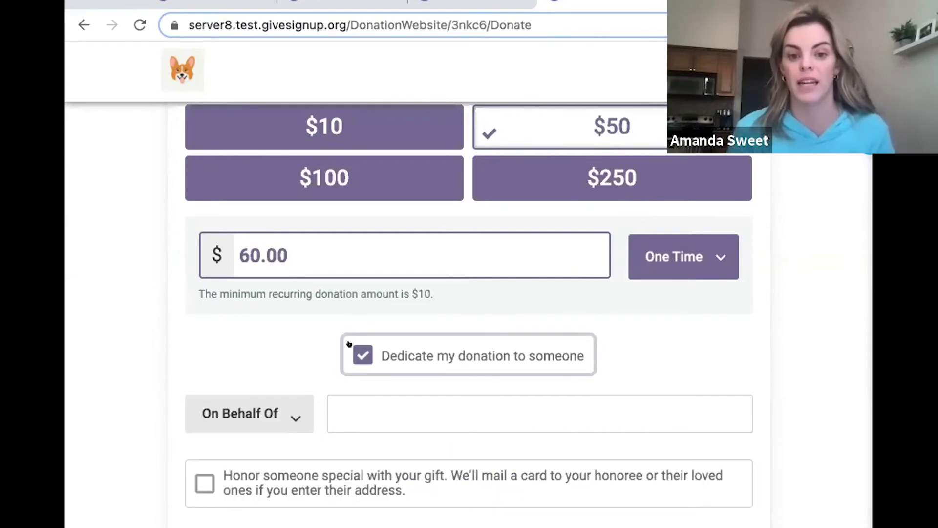
{"action": "scroll", "coordinate": [209, 325], "scroll_direction": "down", "scroll_amount": 2}
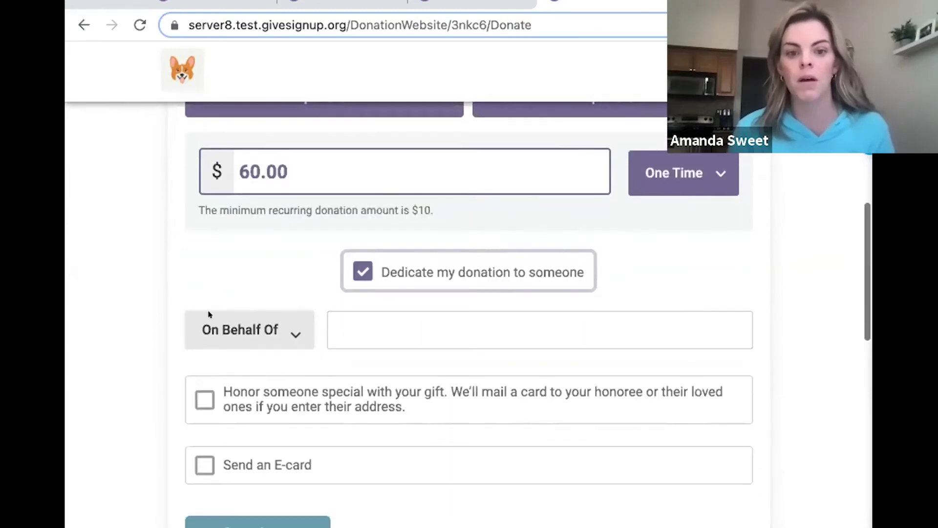
{"action": "left_click", "coordinate": [347, 312]}
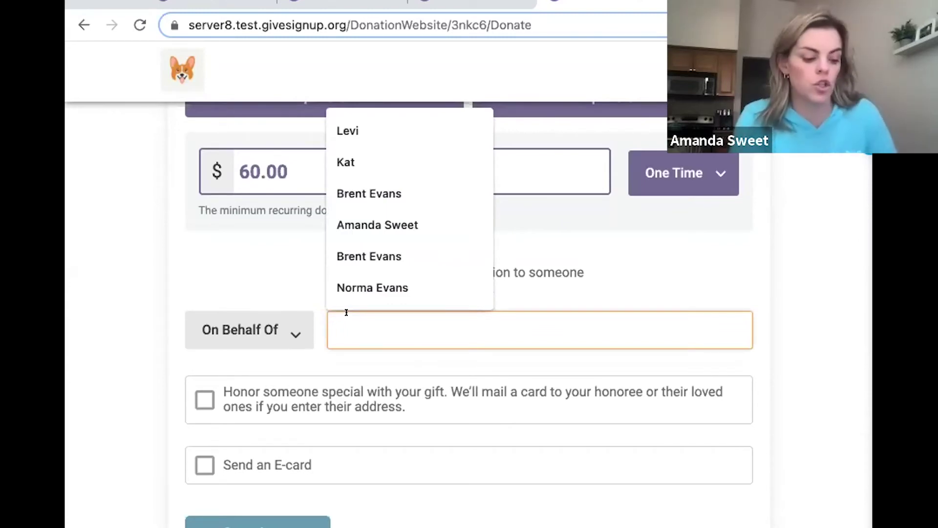
{"action": "type", "text": "Kat"}
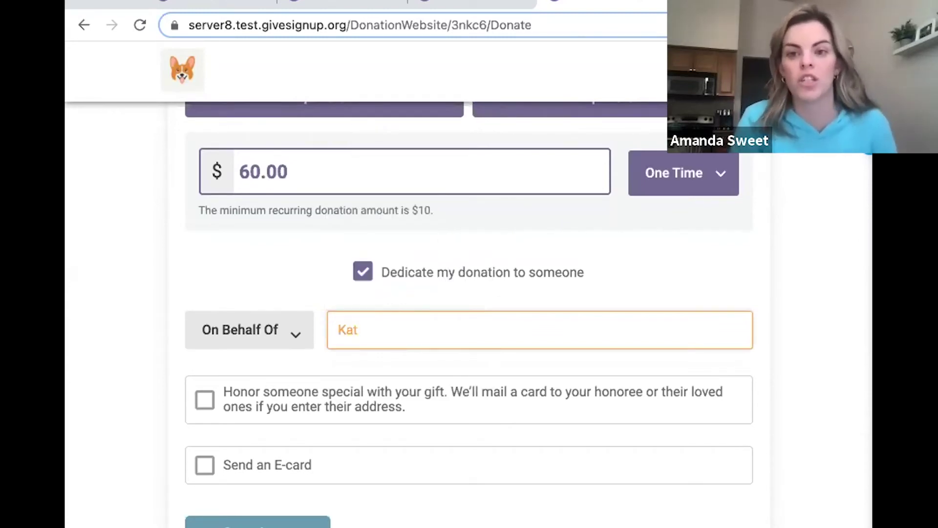
{"action": "left_click", "coordinate": [212, 272]}
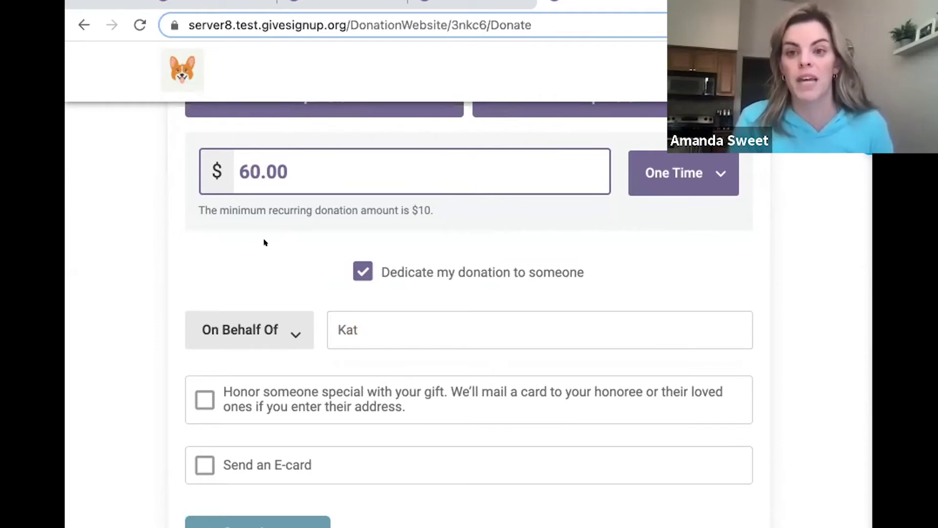
Try the mailed honor card option, turn it back off, and enable the e-card option.
{"action": "scroll", "coordinate": [262, 239], "scroll_direction": "down", "scroll_amount": 3}
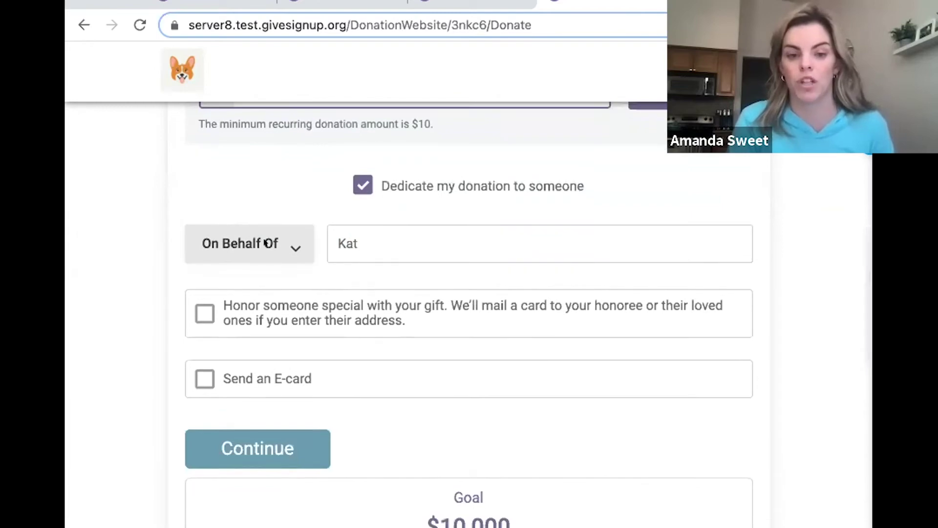
{"action": "scroll", "coordinate": [429, 201], "scroll_direction": "down", "scroll_amount": 2}
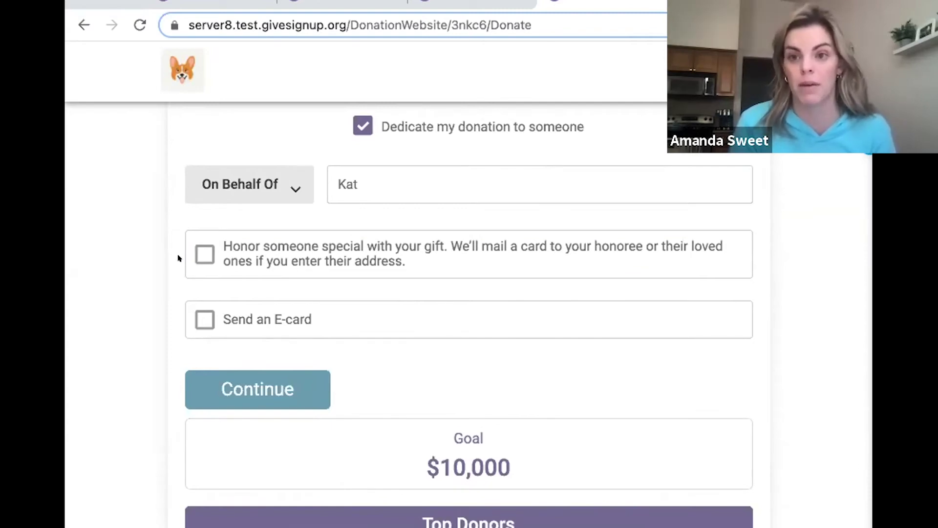
{"action": "left_click", "coordinate": [202, 255]}
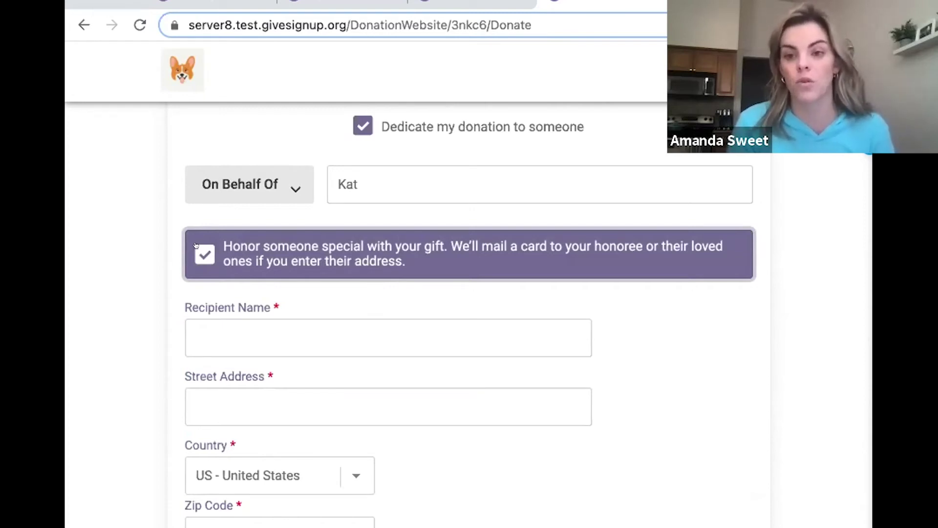
{"action": "left_click", "coordinate": [196, 245]}
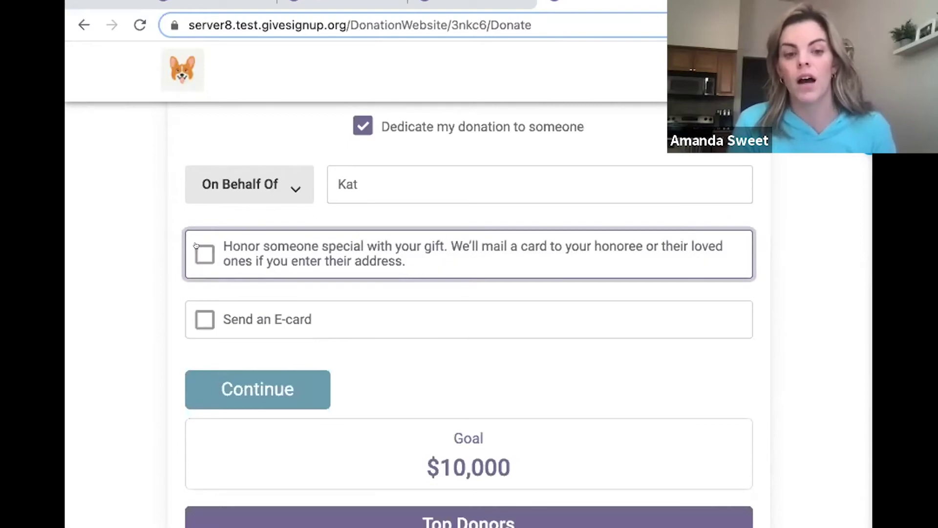
{"action": "left_click", "coordinate": [185, 318]}
Browse the e-card design carousel and keep the 'A gift just for you' design.
{"action": "scroll", "coordinate": [138, 287], "scroll_direction": "down", "scroll_amount": 2}
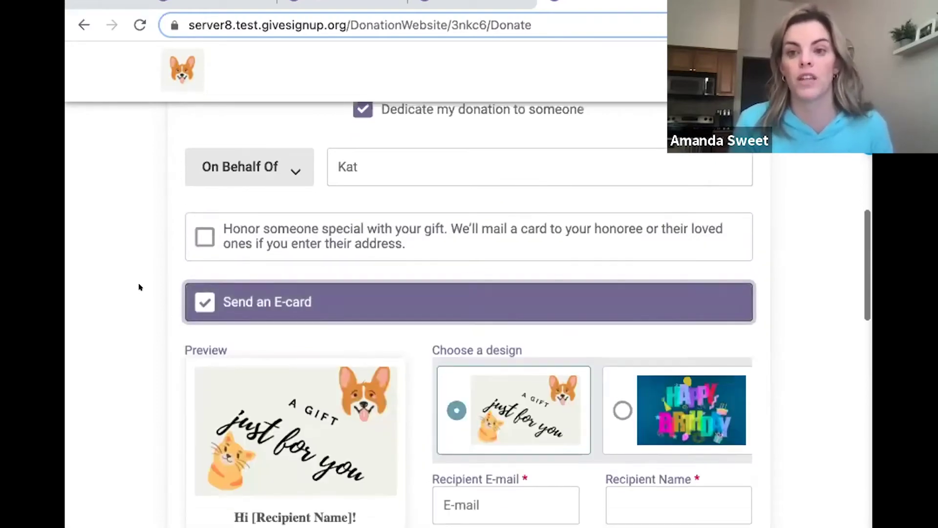
{"action": "scroll", "coordinate": [139, 287], "scroll_direction": "down", "scroll_amount": 2}
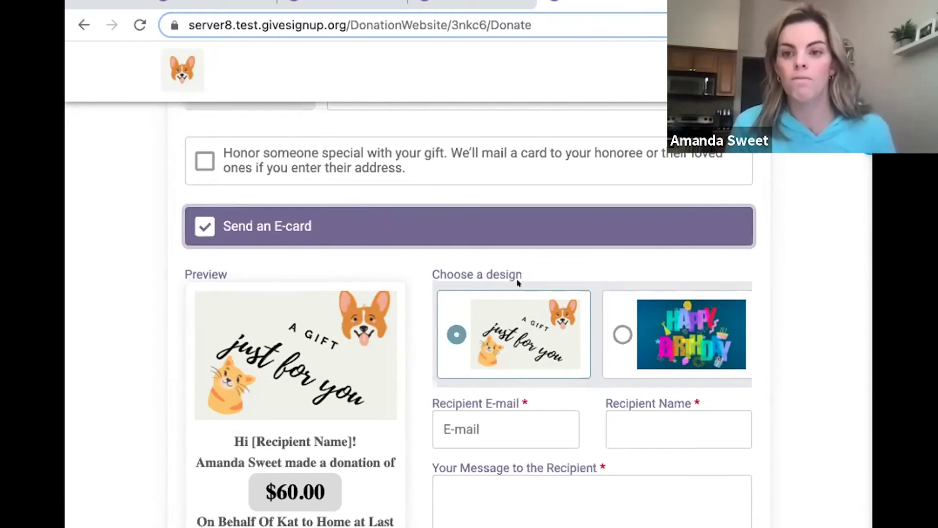
{"action": "scroll", "coordinate": [518, 283], "scroll_direction": "down", "scroll_amount": 2}
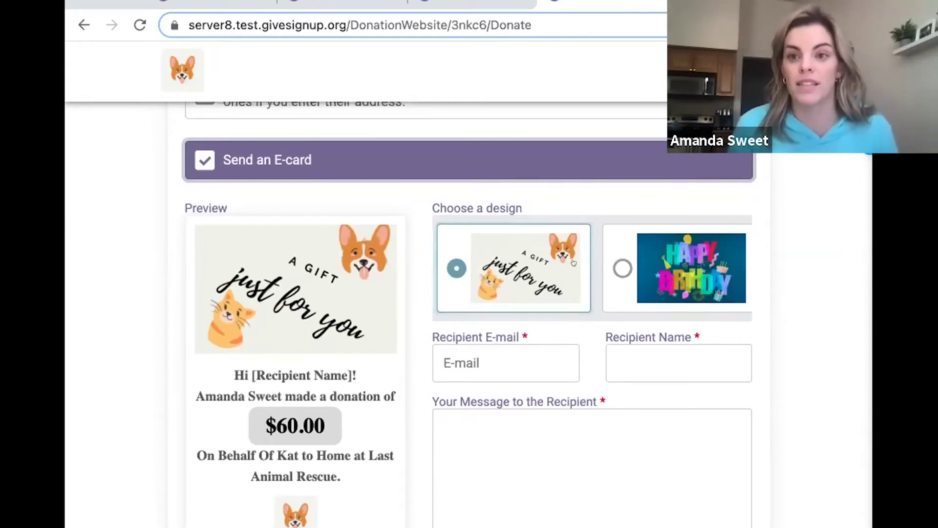
{"action": "scroll", "coordinate": [567, 263], "scroll_direction": "right", "scroll_amount": 3}
{"action": "scroll", "coordinate": [573, 260], "scroll_direction": "right", "scroll_amount": 5}
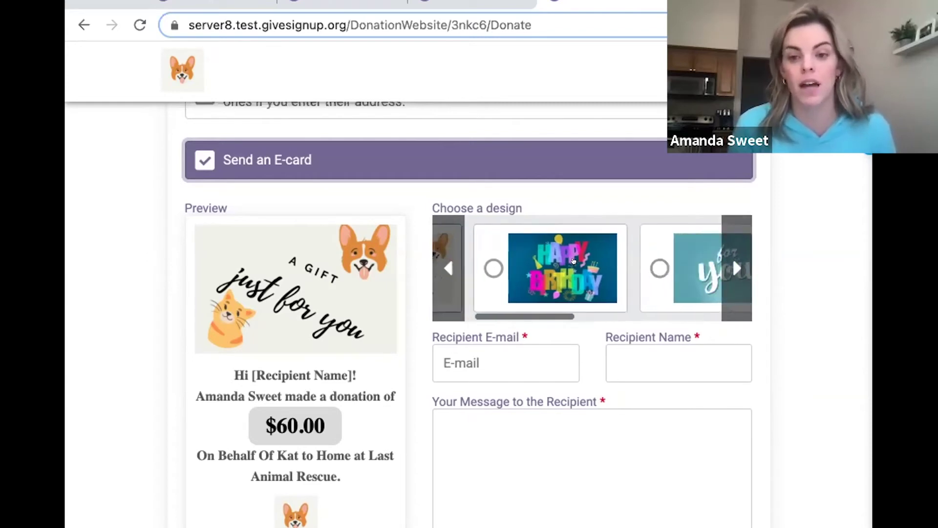
{"action": "scroll", "coordinate": [659, 249], "scroll_direction": "right", "scroll_amount": 5}
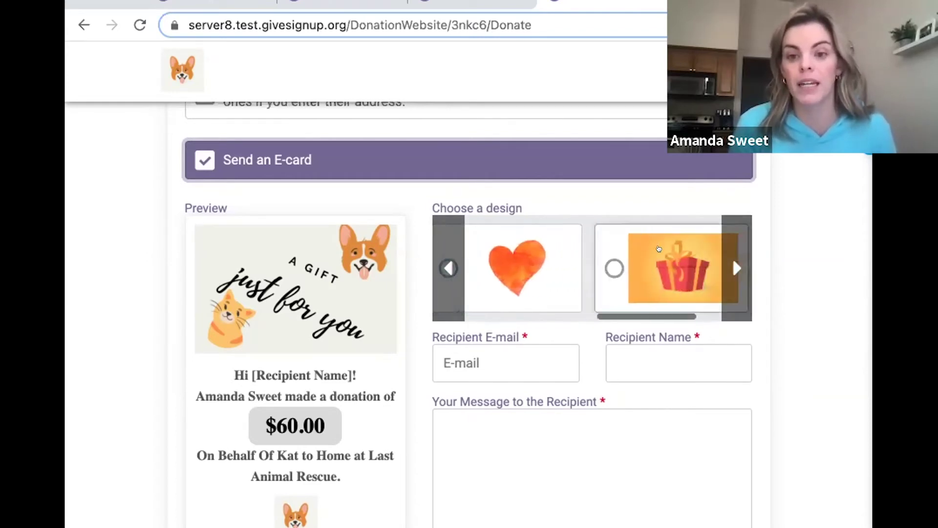
{"action": "scroll", "coordinate": [562, 247], "scroll_direction": "left", "scroll_amount": 10}
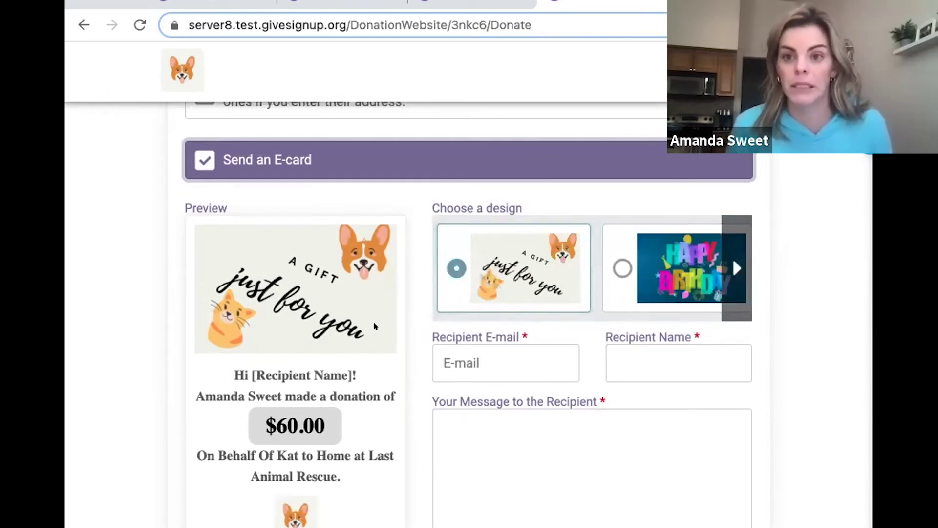
{"action": "scroll", "coordinate": [374, 326], "scroll_direction": "down", "scroll_amount": 1}
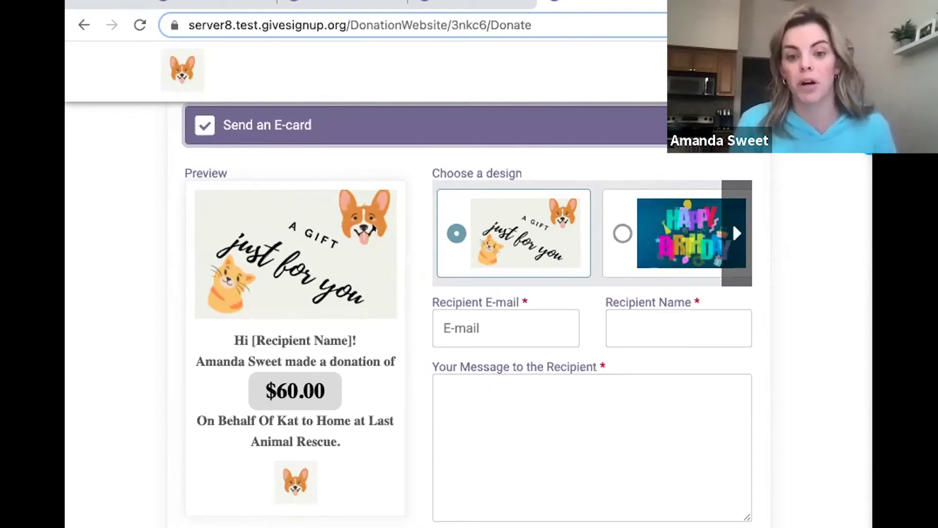
{"action": "scroll", "coordinate": [386, 312], "scroll_direction": "down", "scroll_amount": 1}
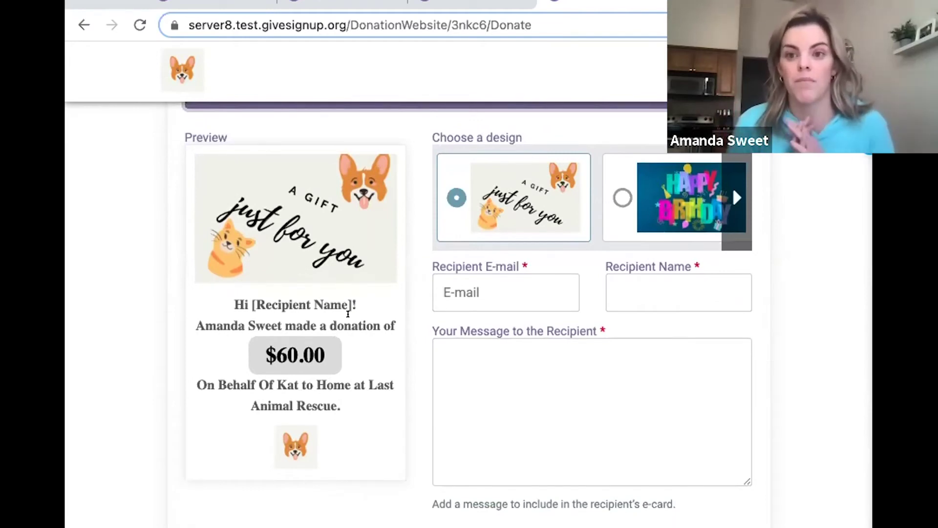
Fill the recipient's e-mail and name from the saved autofill suggestions.
{"action": "left_click", "coordinate": [502, 284]}
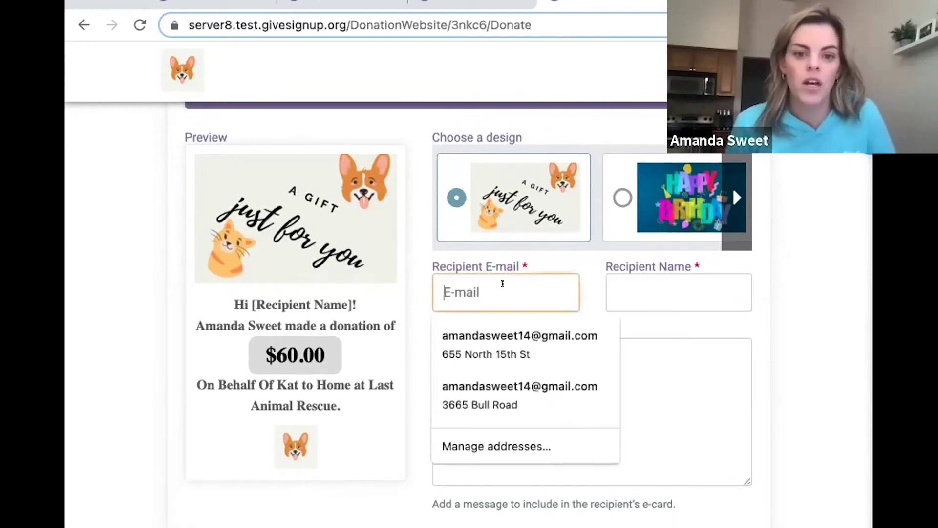
{"action": "left_click", "coordinate": [508, 337]}
{"action": "left_click", "coordinate": [623, 271]}
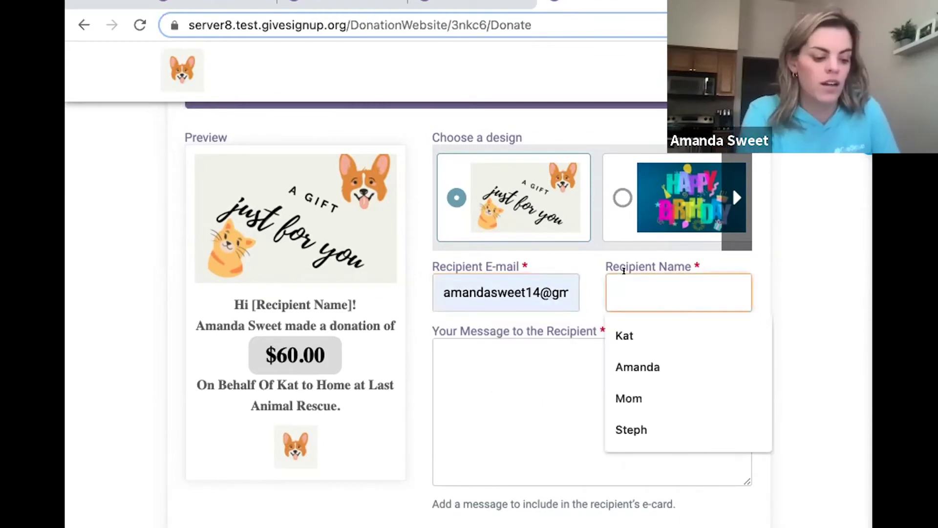
{"action": "left_click", "coordinate": [624, 335]}
Write the e-card message 'Happy Birthday!'.
{"action": "left_click", "coordinate": [485, 355]}
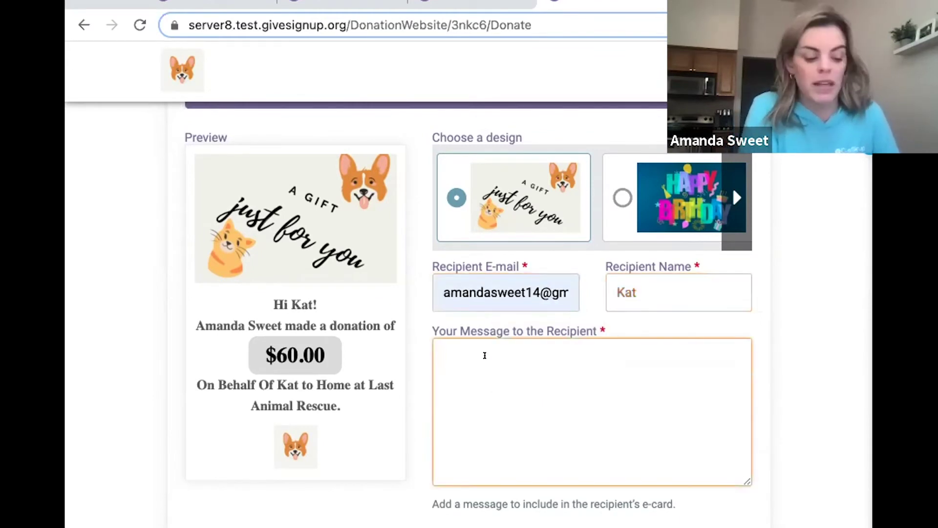
{"action": "type", "text": "Happt B"}
{"action": "key", "text": "BackSpace"}
{"action": "key", "text": "BackSpace"}
{"action": "key", "text": "BackSpace"}
{"action": "type", "text": "y Birhtday"}
{"action": "key", "text": "BackSpace"}
{"action": "key", "text": "BackSpace"}
{"action": "key", "text": "BackSpace"}
{"action": "key", "text": "BackSpace"}
{"action": "key", "text": "BackSpace"}
{"action": "type", "text": "thday!"}
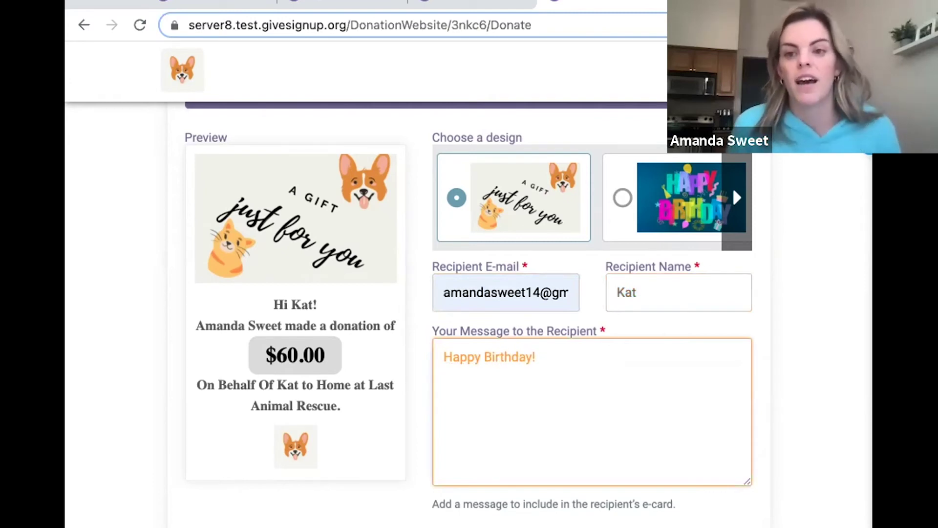
{"action": "scroll", "coordinate": [485, 385], "scroll_direction": "down", "scroll_amount": 2}
{"action": "scroll", "coordinate": [484, 384], "scroll_direction": "down", "scroll_amount": 3}
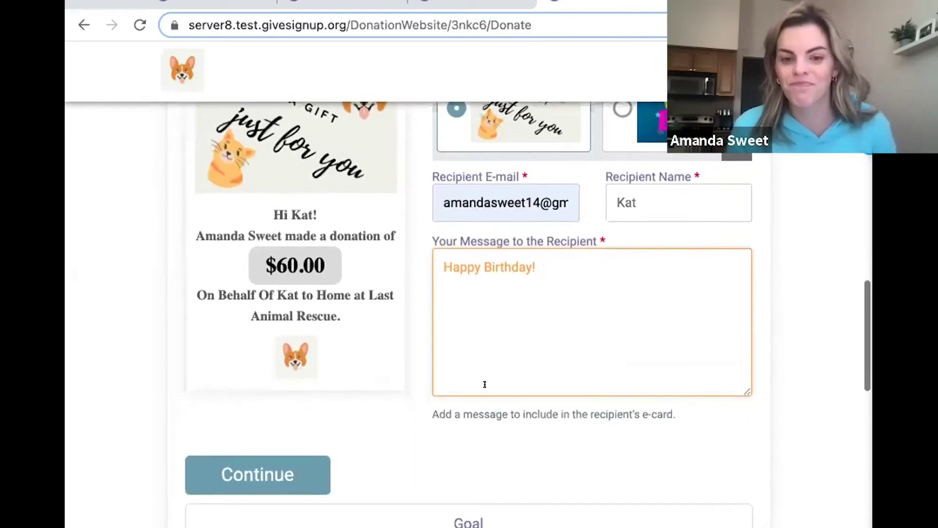
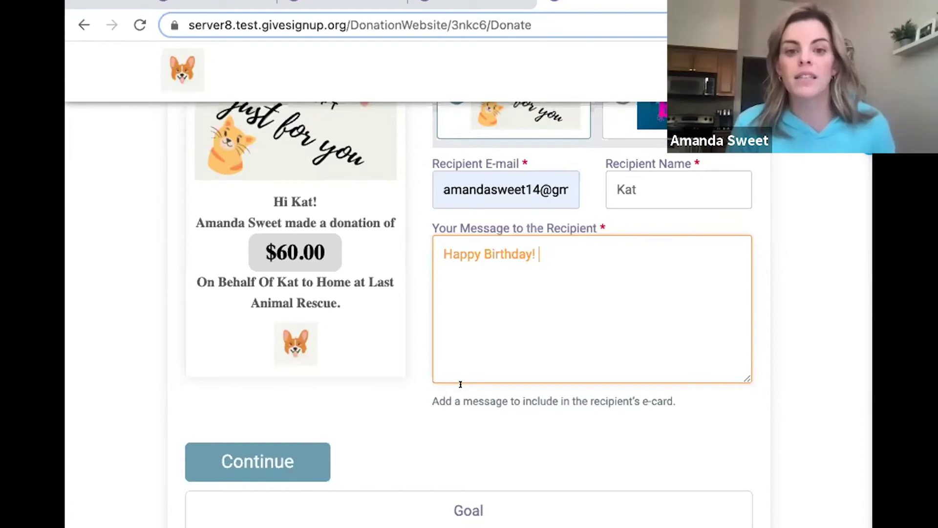
Scroll down the $60 donation e-card with the recipient's details and 'Happy Birthday!' message.
{"action": "scroll", "coordinate": [460, 386], "scroll_direction": "down", "scroll_amount": 3}
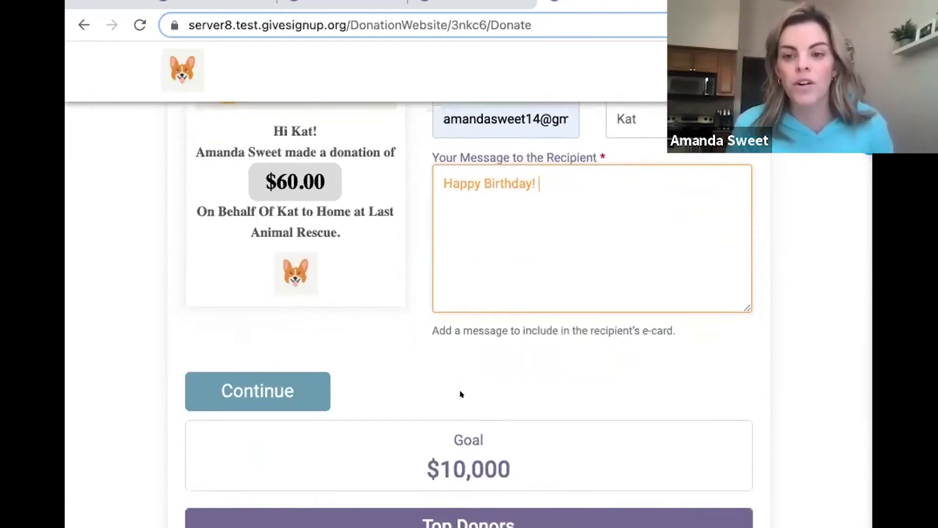
{"action": "scroll", "coordinate": [460, 392], "scroll_direction": "down", "scroll_amount": 2}
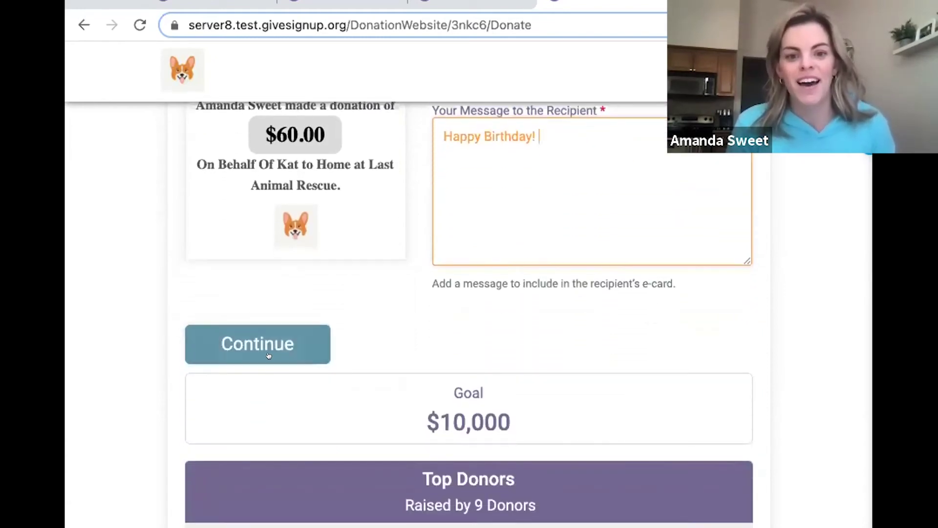
Continue from the e-card to the donation review and scroll through the cart.
{"action": "left_click", "coordinate": [275, 343]}
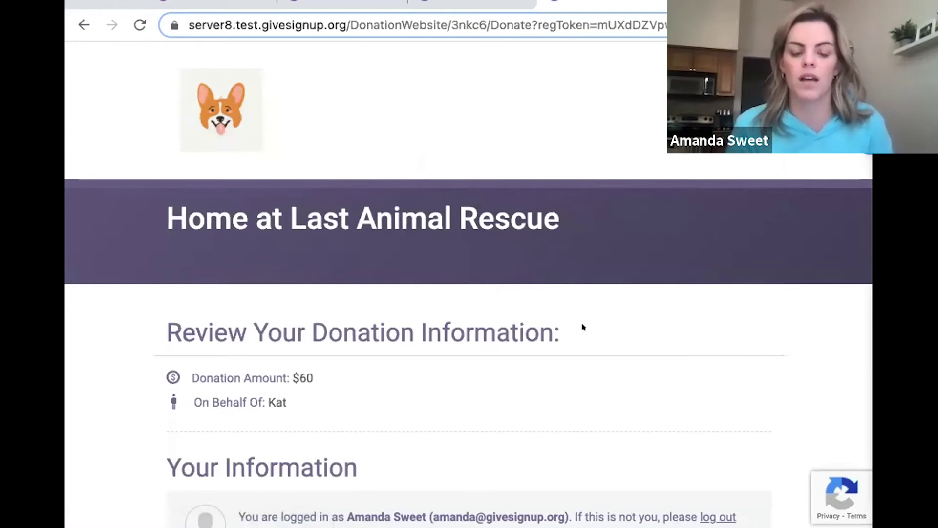
{"action": "scroll", "coordinate": [582, 327], "scroll_direction": "down", "scroll_amount": 2}
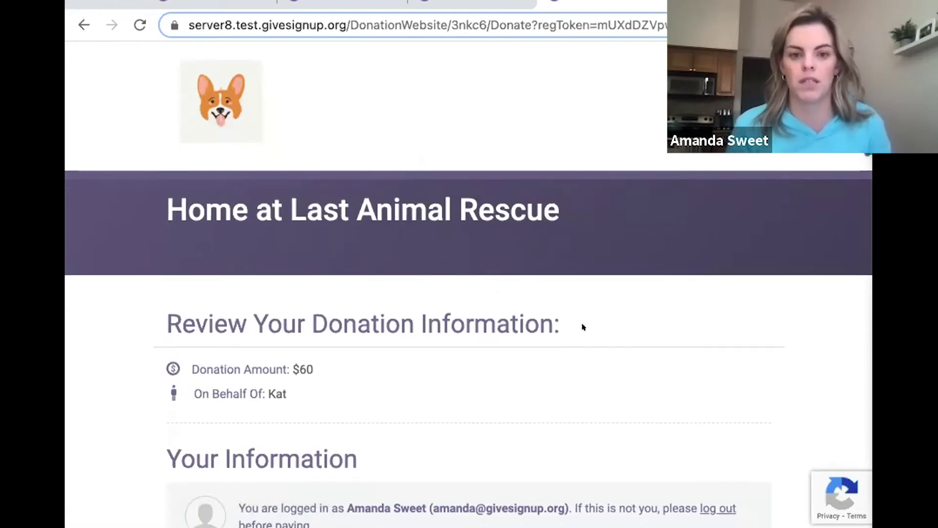
{"action": "scroll", "coordinate": [583, 327], "scroll_direction": "down", "scroll_amount": 2}
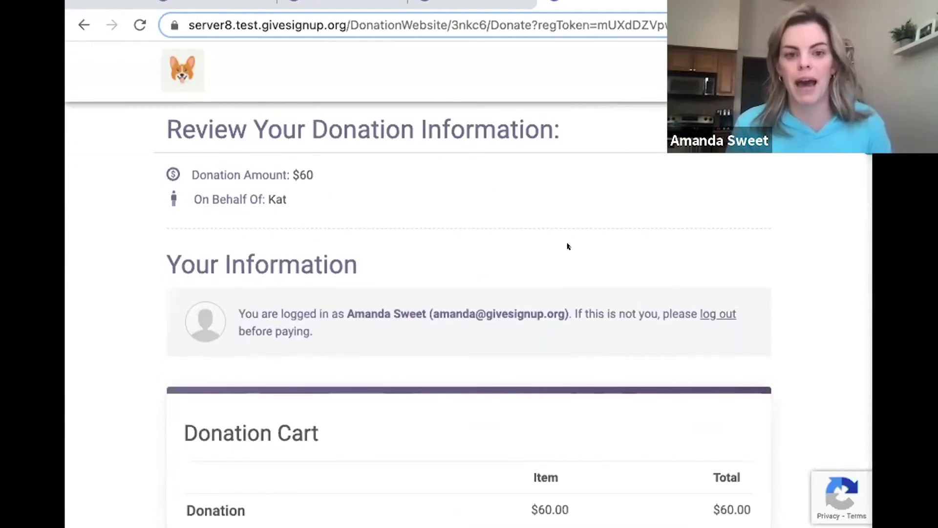
{"action": "scroll", "coordinate": [568, 246], "scroll_direction": "down", "scroll_amount": 7}
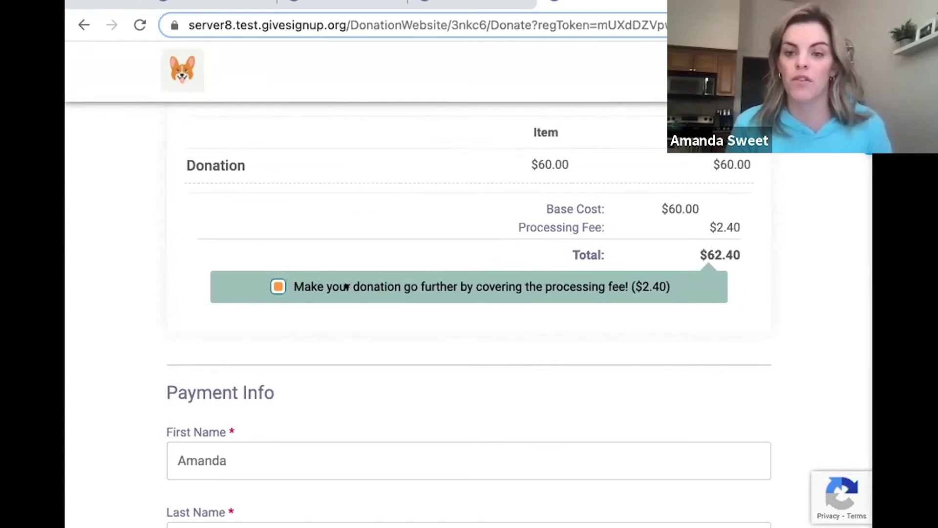
{"action": "scroll", "coordinate": [346, 287], "scroll_direction": "down", "scroll_amount": 10}
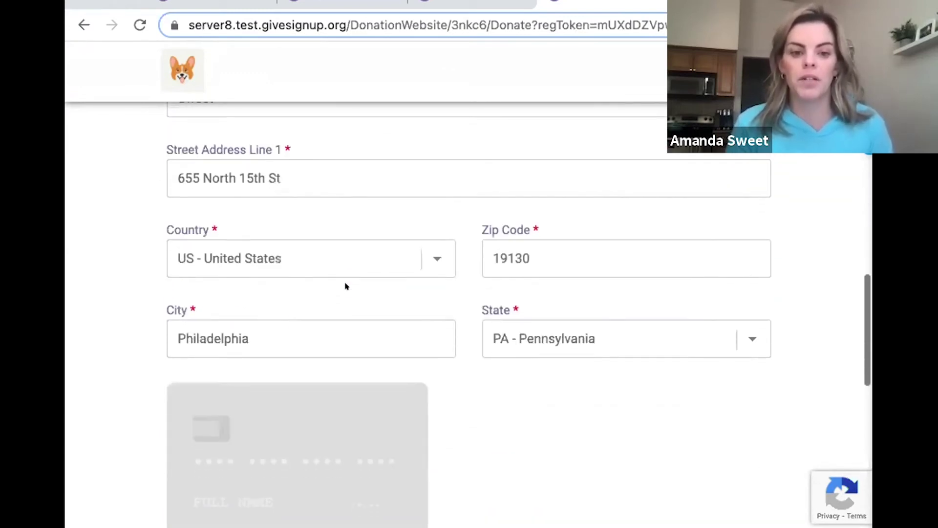
{"action": "scroll", "coordinate": [346, 286], "scroll_direction": "down", "scroll_amount": 2}
{"action": "left_click", "coordinate": [247, 410]}
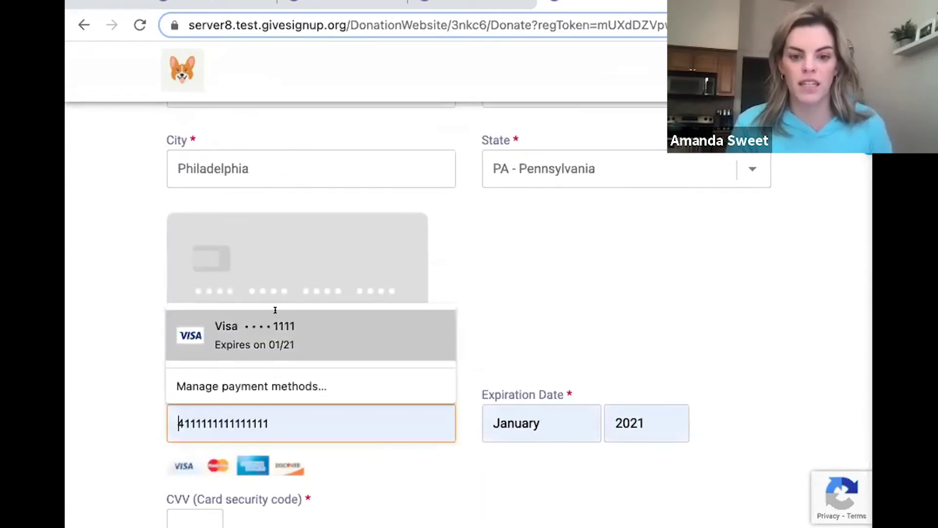
{"action": "left_click", "coordinate": [274, 309]}
{"action": "scroll", "coordinate": [457, 316], "scroll_direction": "down", "scroll_amount": 3}
{"action": "left_click", "coordinate": [193, 398]}
{"action": "type", "text": "123"}
{"action": "left_click", "coordinate": [348, 410]}
{"action": "scroll", "coordinate": [342, 405], "scroll_direction": "down", "scroll_amount": 4}
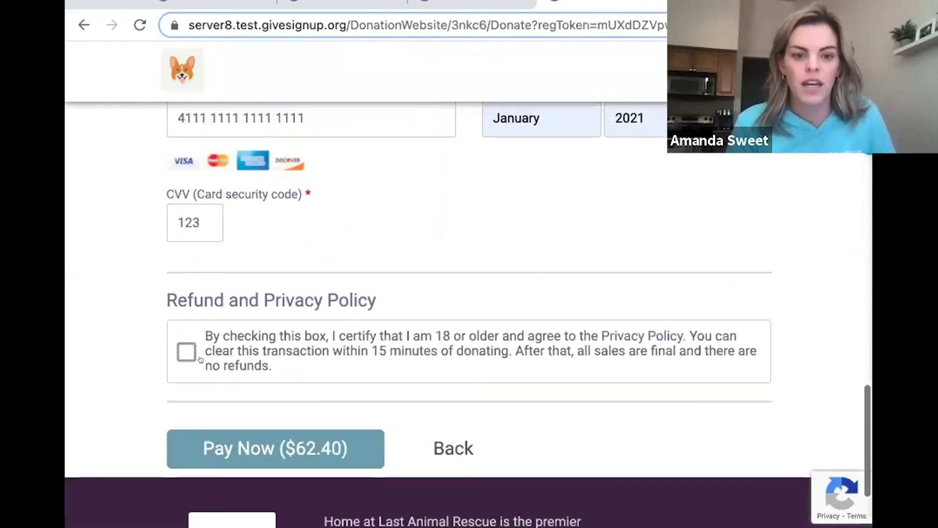
{"action": "left_click", "coordinate": [186, 346]}
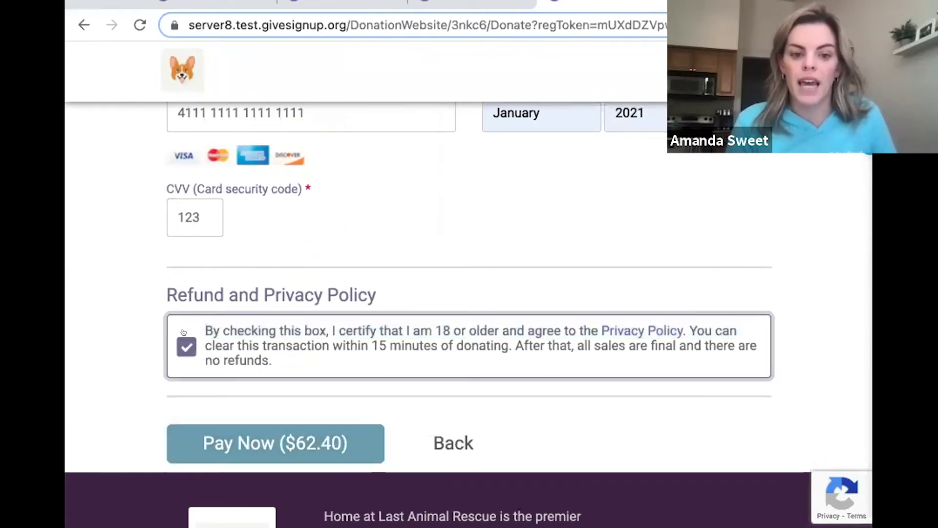
{"action": "left_click", "coordinate": [252, 439]}
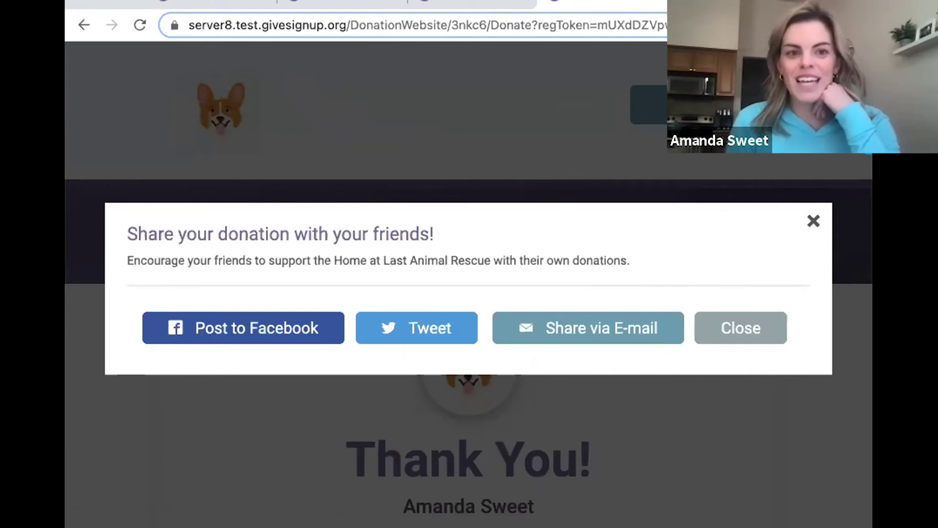
Close the share prompt, review the Thank You page, then open the Donation Website Dashboard.
{"action": "left_click", "coordinate": [755, 327]}
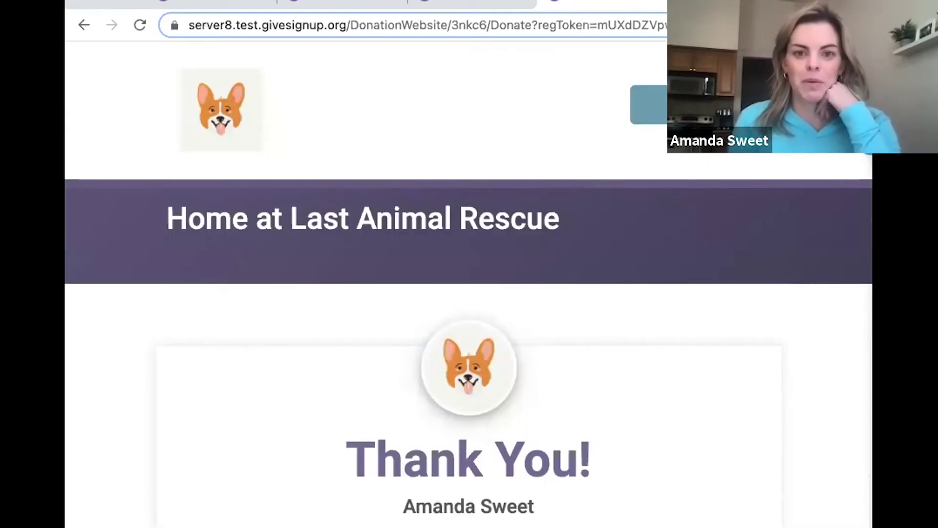
{"action": "scroll", "coordinate": [628, 286], "scroll_direction": "down", "scroll_amount": 3}
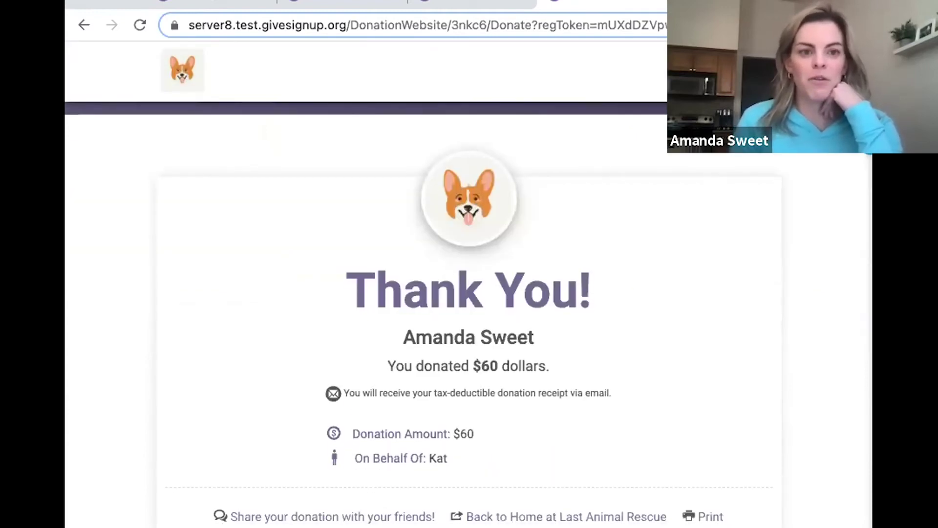
{"action": "scroll", "coordinate": [614, 347], "scroll_direction": "down", "scroll_amount": 7}
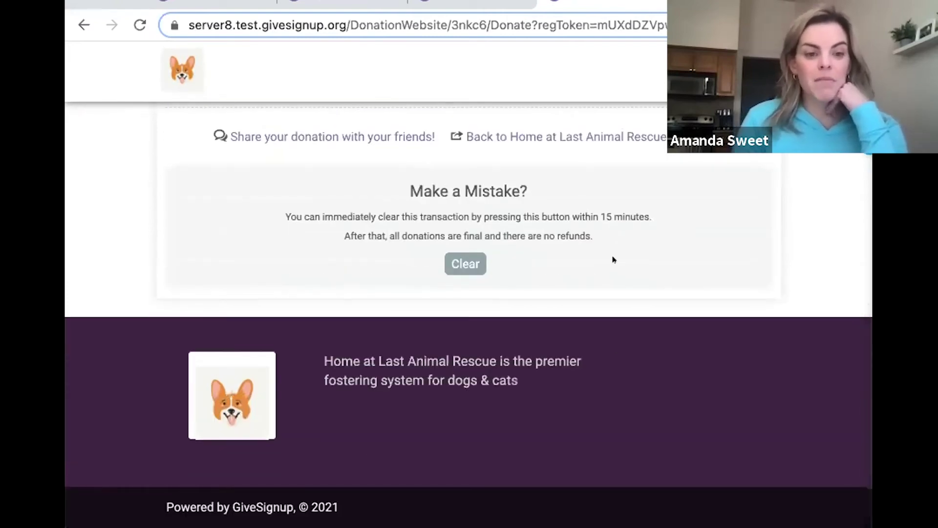
{"action": "scroll", "coordinate": [614, 260], "scroll_direction": "up", "scroll_amount": 10}
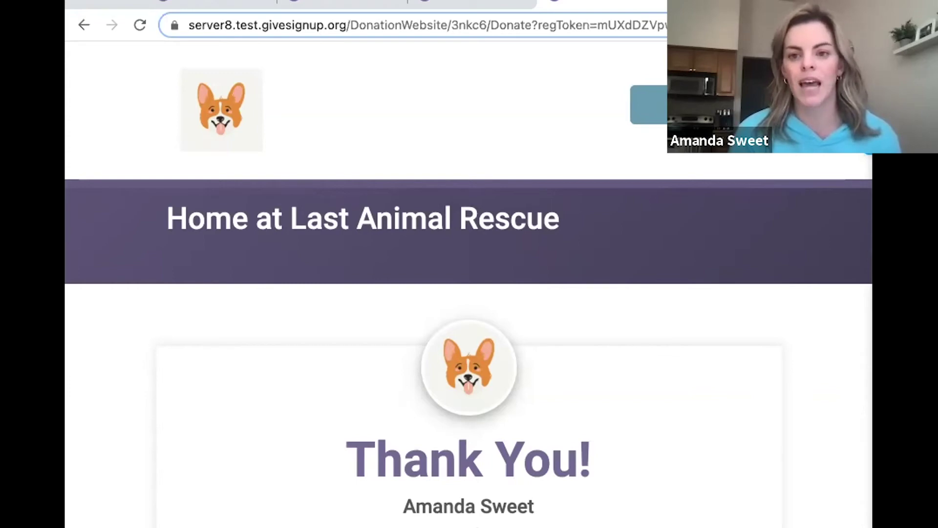
{"action": "left_click", "coordinate": [648, 104]}
{"action": "left_click", "coordinate": [635, 156]}
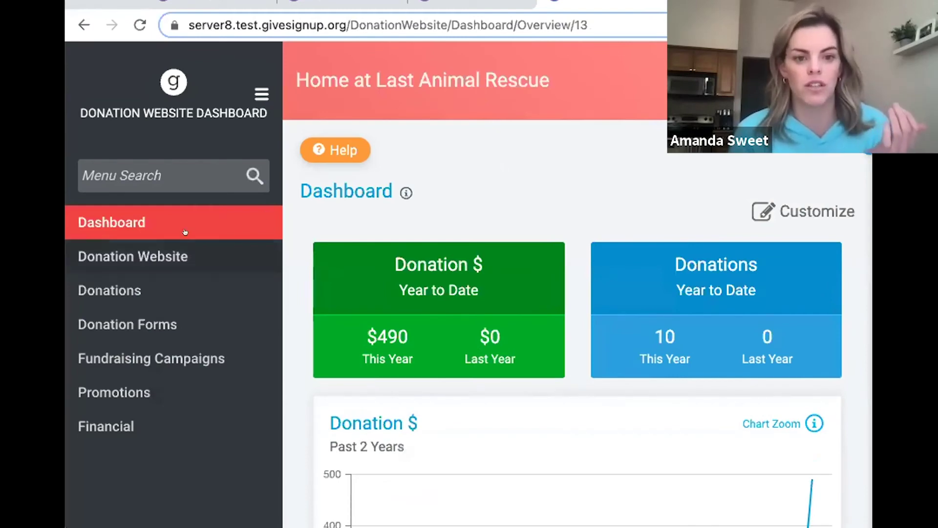
Go to Donations > Donations Setup and open the Tribute Information card.
{"action": "left_click", "coordinate": [170, 277]}
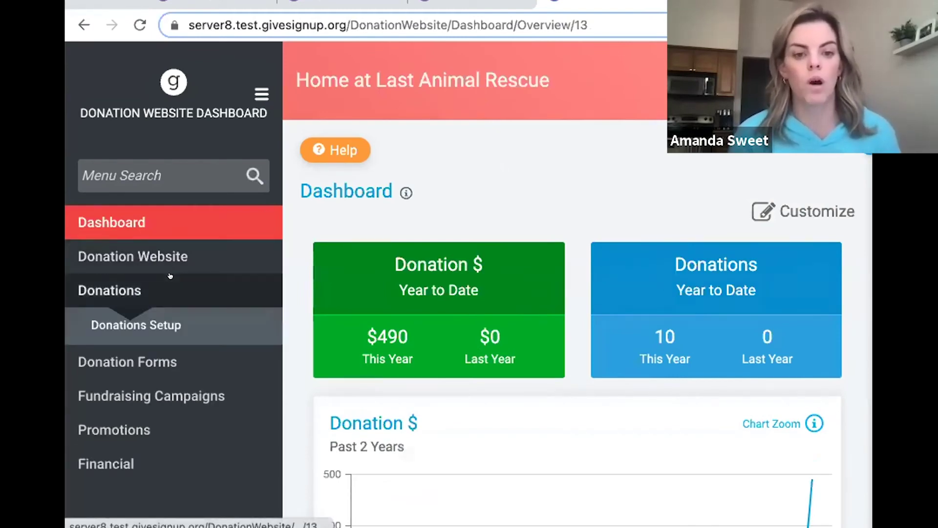
{"action": "left_click", "coordinate": [144, 328]}
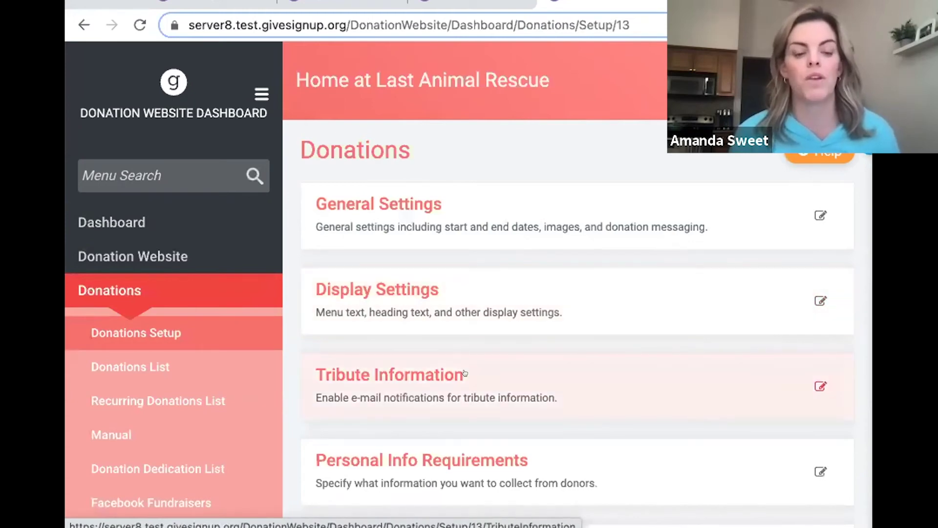
{"action": "left_click", "coordinate": [465, 374]}
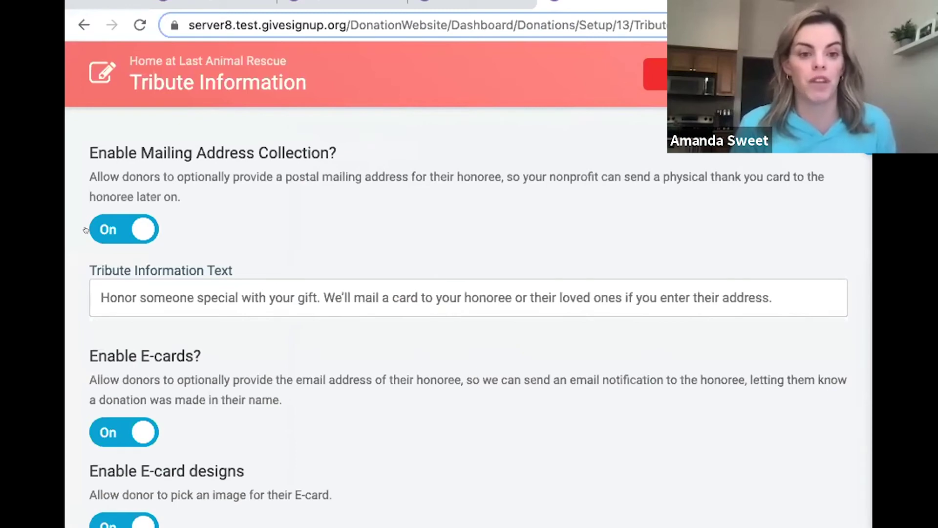
Drag the blue Happy Birthday design into Selected Images and 'for you' into Unselected Images.
{"action": "scroll", "coordinate": [306, 186], "scroll_direction": "down", "scroll_amount": 3}
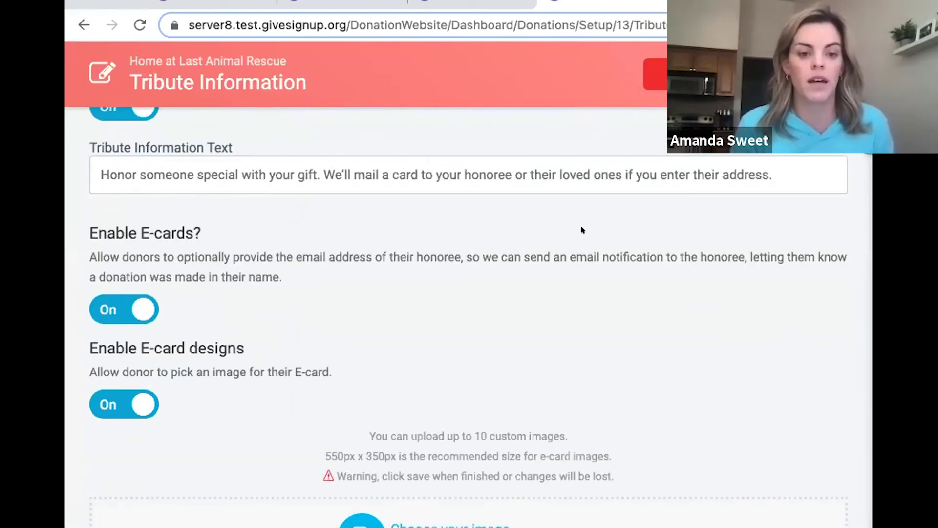
{"action": "scroll", "coordinate": [581, 229], "scroll_direction": "down", "scroll_amount": 4}
{"action": "scroll", "coordinate": [581, 230], "scroll_direction": "down", "scroll_amount": 2}
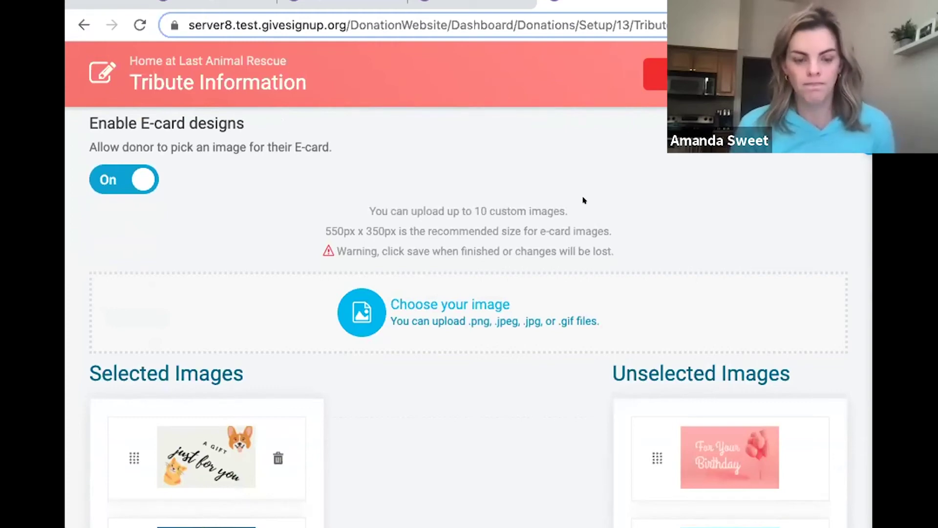
{"action": "scroll", "coordinate": [579, 196], "scroll_direction": "down", "scroll_amount": 3}
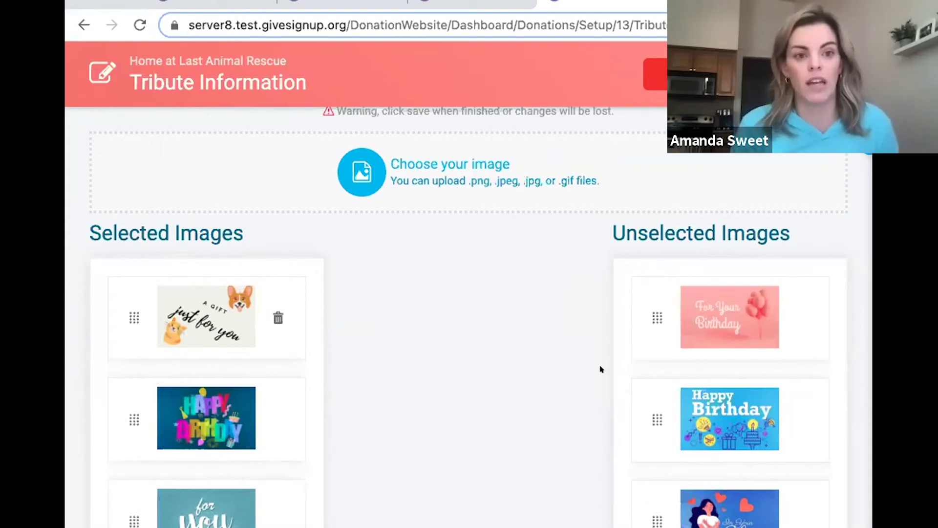
{"action": "scroll", "coordinate": [601, 369], "scroll_direction": "down", "scroll_amount": 2}
{"action": "left_click_drag", "start_coordinate": [643, 337], "coordinate": [130, 399]}
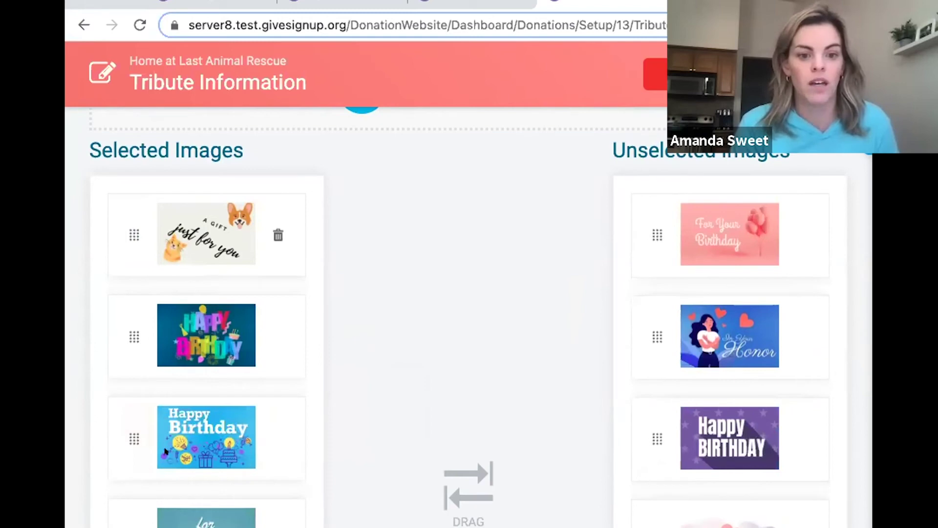
{"action": "scroll", "coordinate": [109, 507], "scroll_direction": "down", "scroll_amount": 1}
{"action": "left_click_drag", "start_coordinate": [125, 511], "coordinate": [657, 439]}
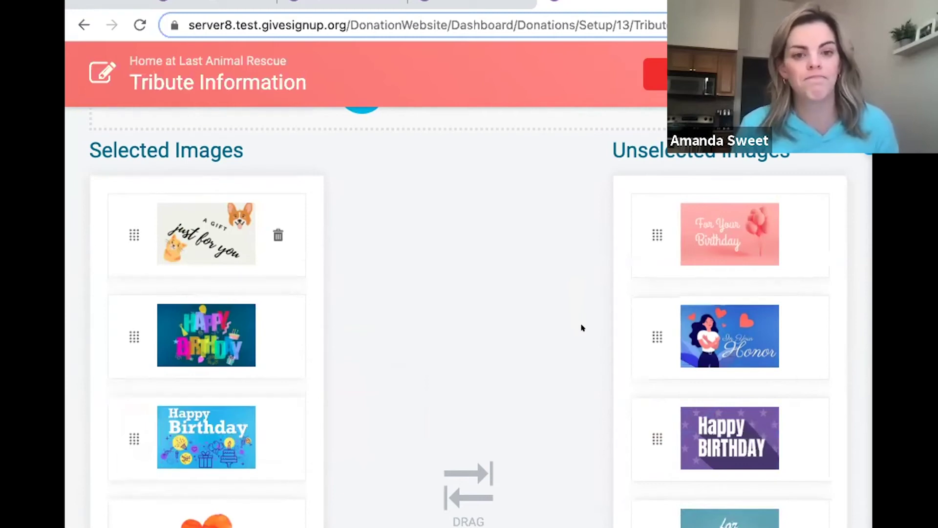
{"action": "scroll", "coordinate": [581, 328], "scroll_direction": "up", "scroll_amount": 2}
{"action": "scroll", "coordinate": [582, 328], "scroll_direction": "up", "scroll_amount": 1}
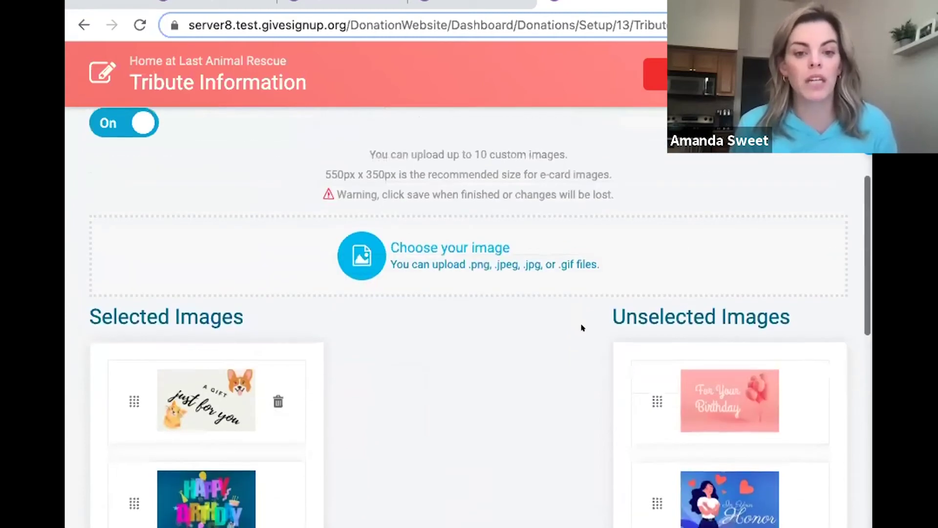
Upload the happy-birthday corgi image as a custom e-card and save the tribute settings.
{"action": "left_click", "coordinate": [447, 246]}
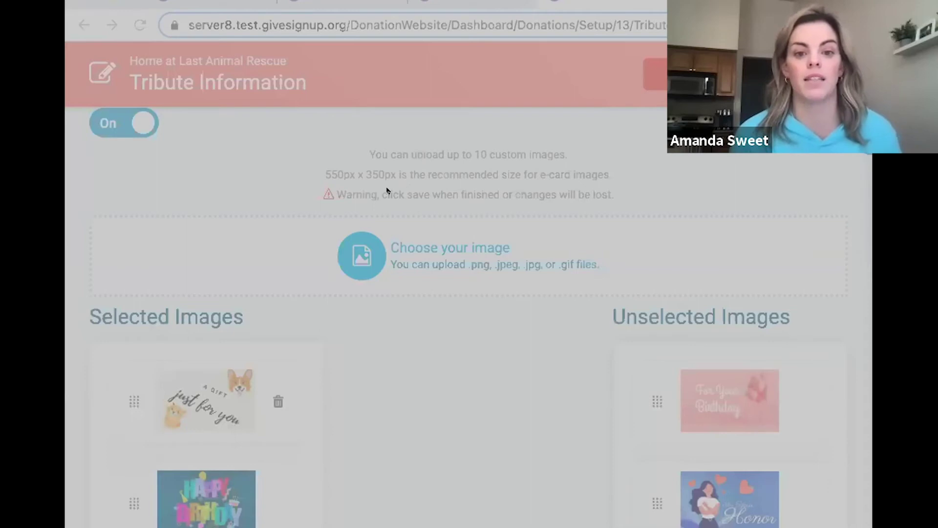
{"action": "double_click", "coordinate": [715, 400]}
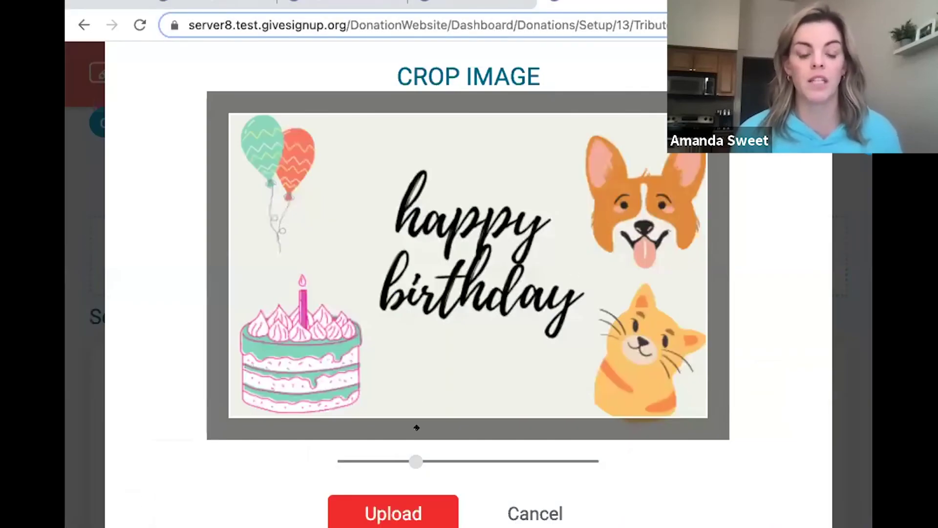
{"action": "left_click", "coordinate": [394, 498]}
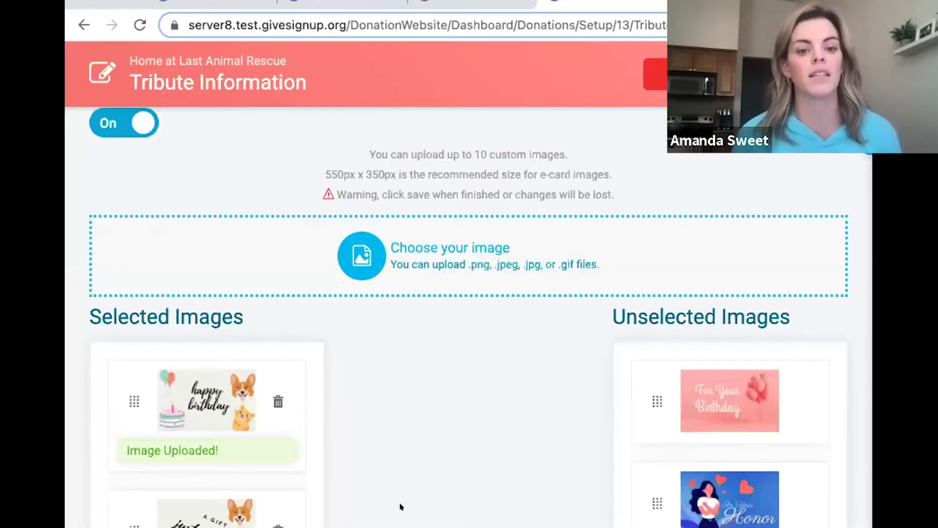
{"action": "scroll", "coordinate": [475, 400], "scroll_direction": "down", "scroll_amount": 2}
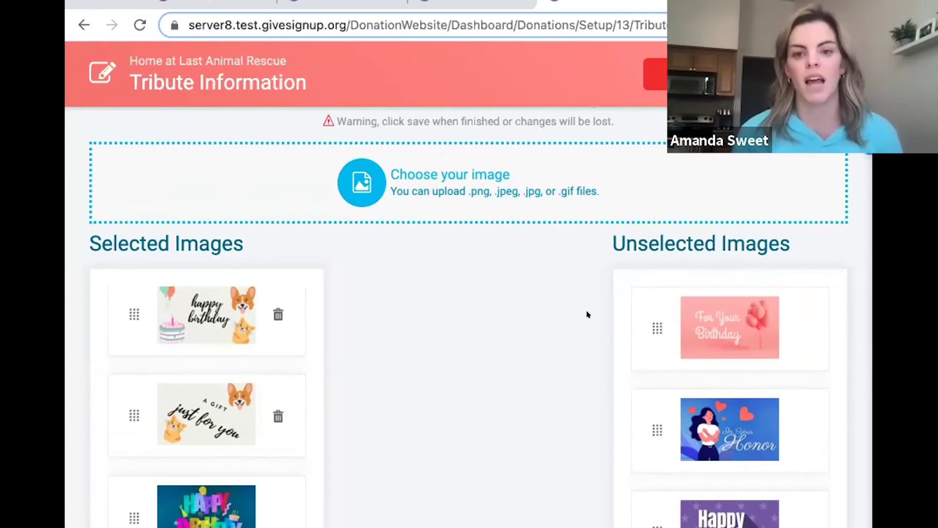
{"action": "left_click", "coordinate": [660, 79]}
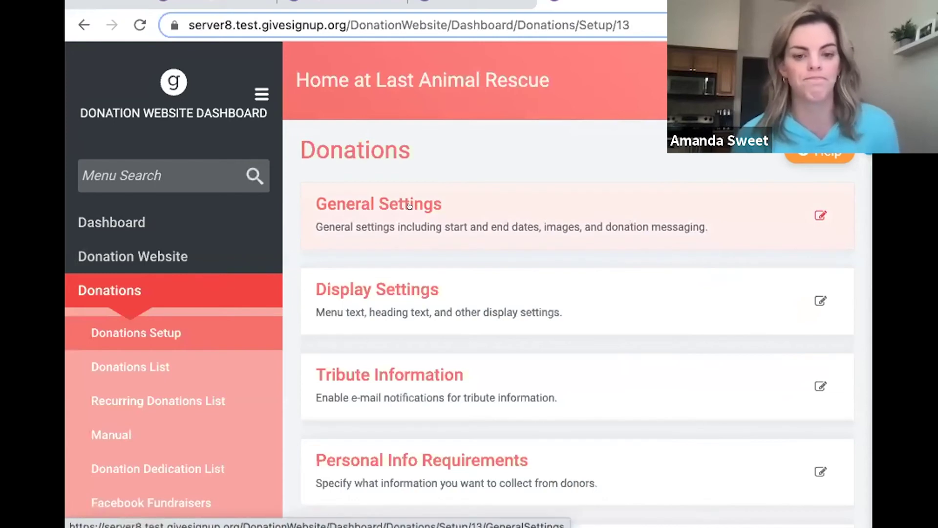
Scroll down Donations Setup and open the Donation Summary E-mail Settings card.
{"action": "scroll", "coordinate": [559, 256], "scroll_direction": "down", "scroll_amount": 5}
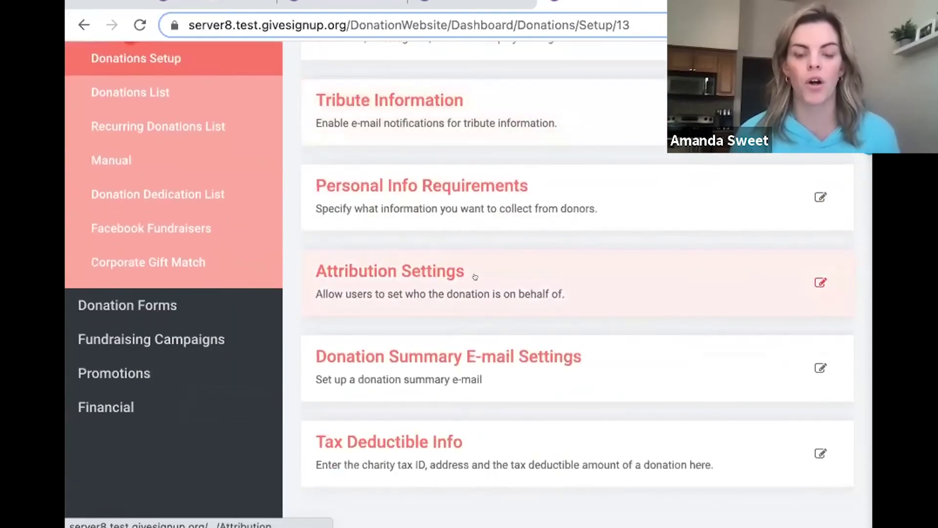
{"action": "left_click", "coordinate": [409, 343]}
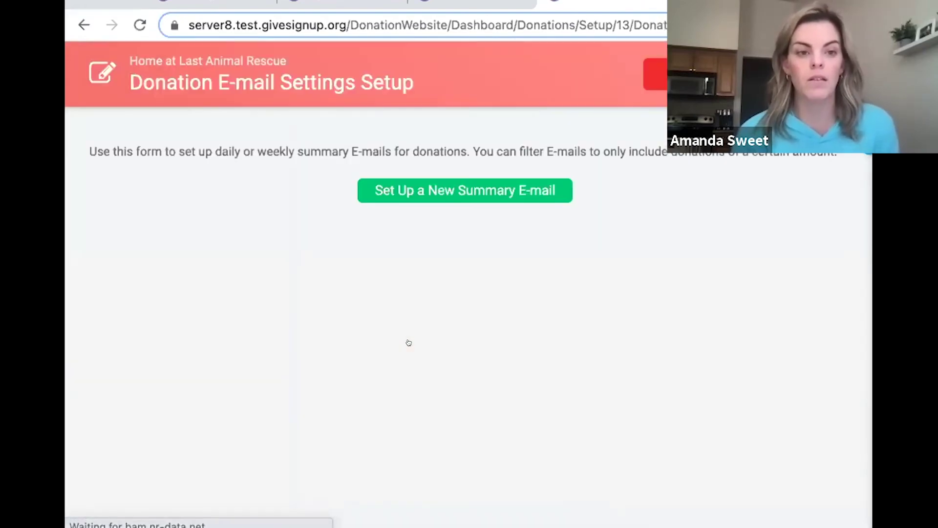
Start a new donation summary e-mail and scroll through the blank form.
{"action": "left_click", "coordinate": [420, 191]}
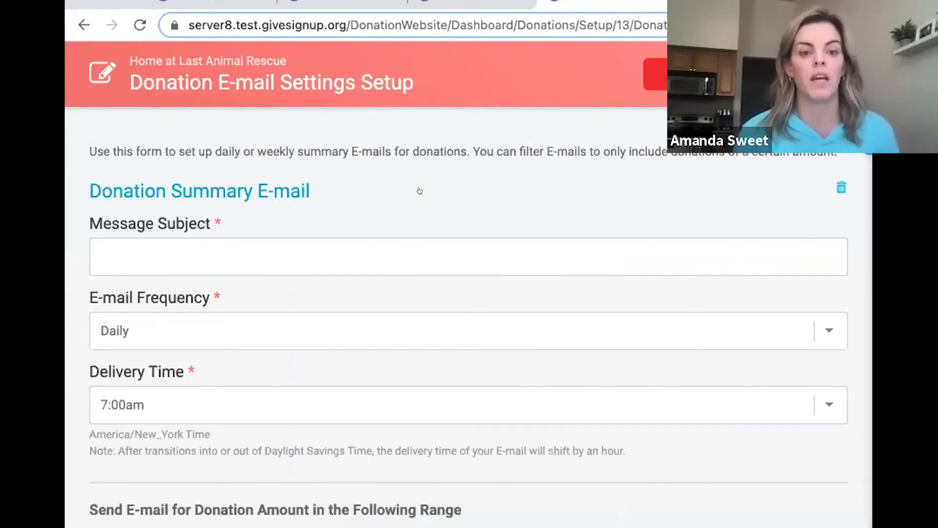
{"action": "scroll", "coordinate": [419, 190], "scroll_direction": "down", "scroll_amount": 1}
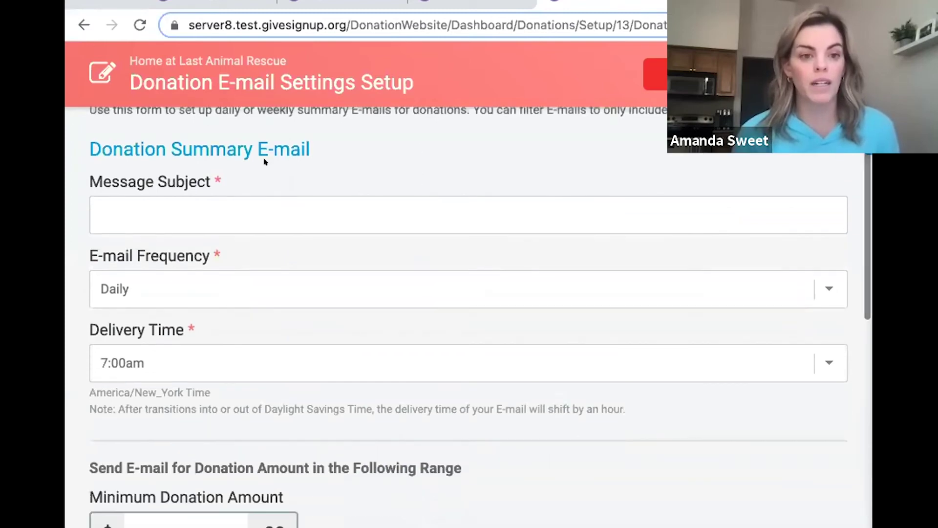
{"action": "scroll", "coordinate": [442, 225], "scroll_direction": "down", "scroll_amount": 1}
{"action": "scroll", "coordinate": [443, 227], "scroll_direction": "up", "scroll_amount": 1}
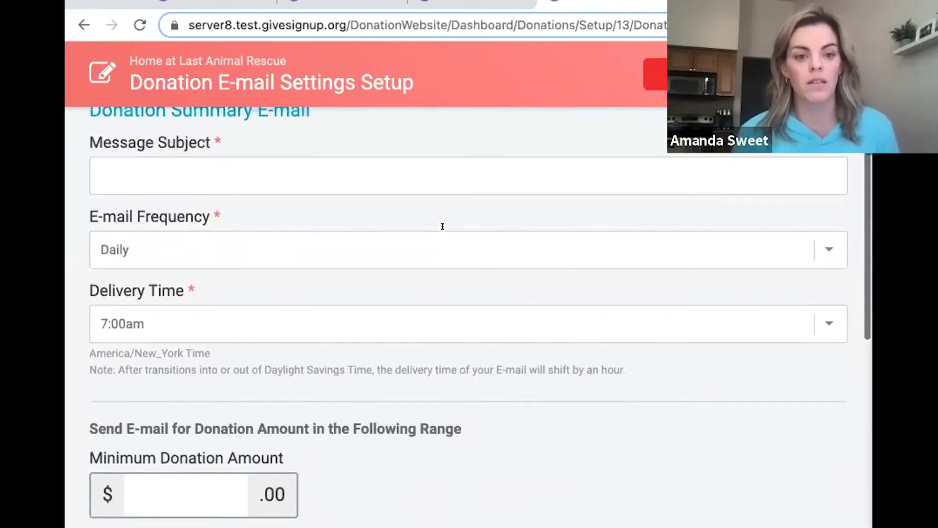
{"action": "scroll", "coordinate": [442, 229], "scroll_direction": "down", "scroll_amount": 2}
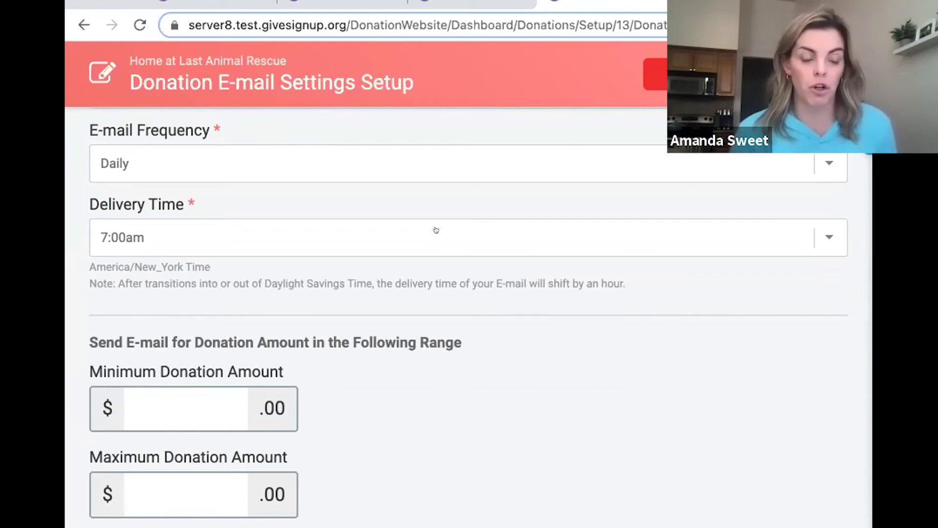
{"action": "scroll", "coordinate": [436, 229], "scroll_direction": "down", "scroll_amount": 3}
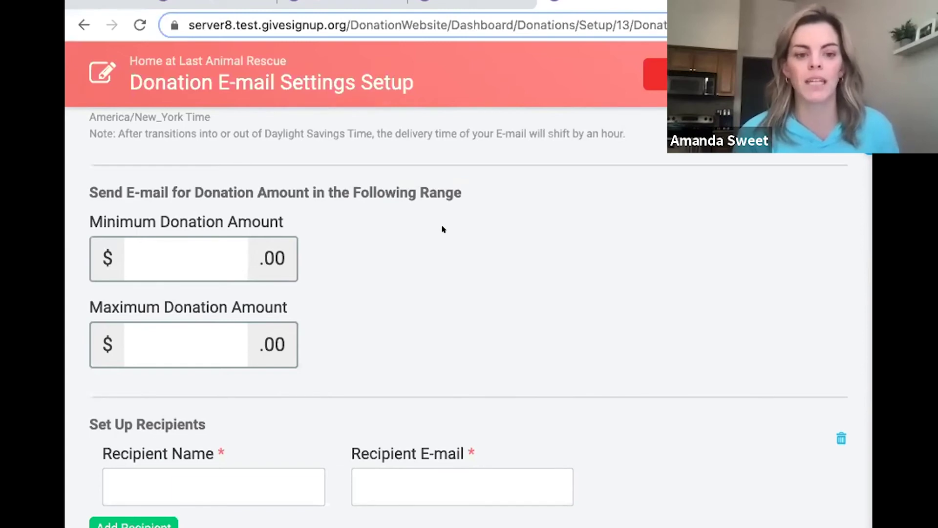
{"action": "scroll", "coordinate": [442, 229], "scroll_direction": "down", "scroll_amount": 2}
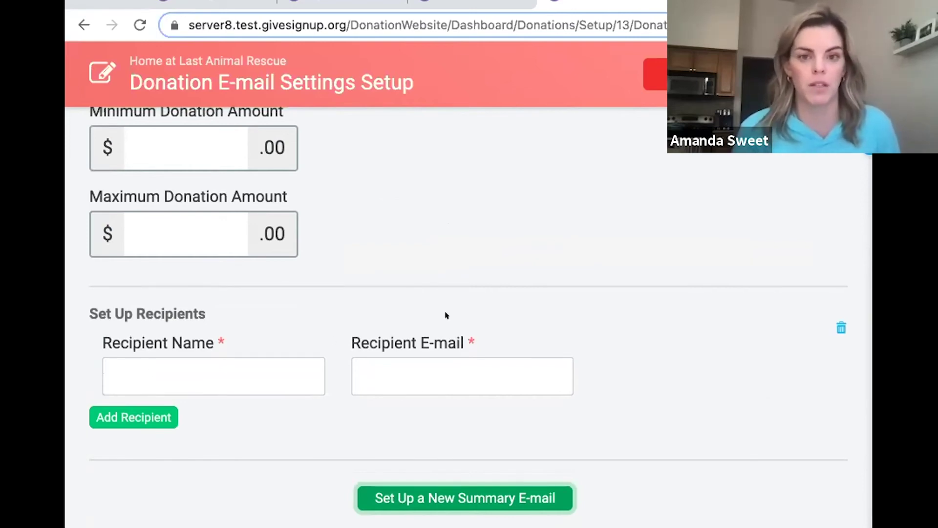
Go back to Donations Setup and open the Tax Deductible Info settings.
{"action": "key", "text": "alt+Left"}
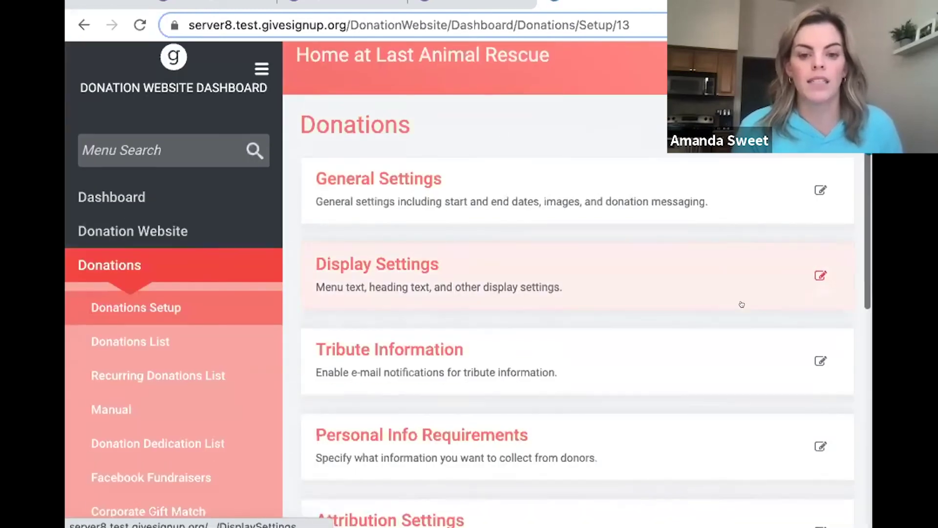
{"action": "scroll", "coordinate": [741, 304], "scroll_direction": "down", "scroll_amount": 8}
{"action": "left_click", "coordinate": [393, 300]}
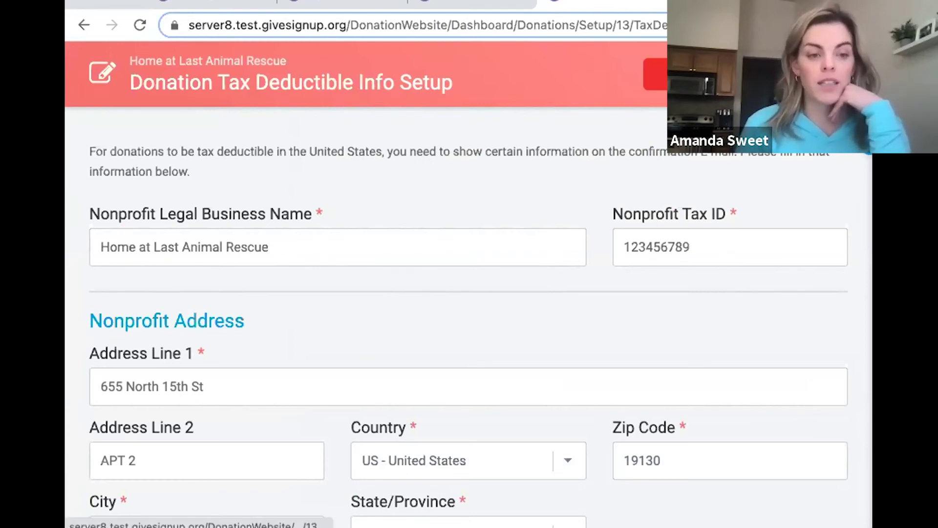
Return to the Donations Setup overview and scroll through its setup cards.
{"action": "left_click", "coordinate": [679, 73]}
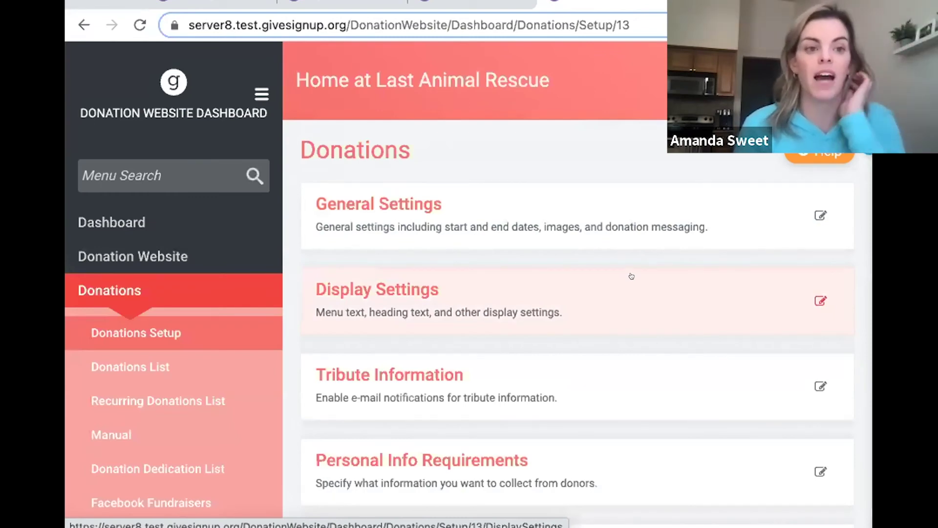
{"action": "scroll", "coordinate": [632, 276], "scroll_direction": "down", "scroll_amount": 6}
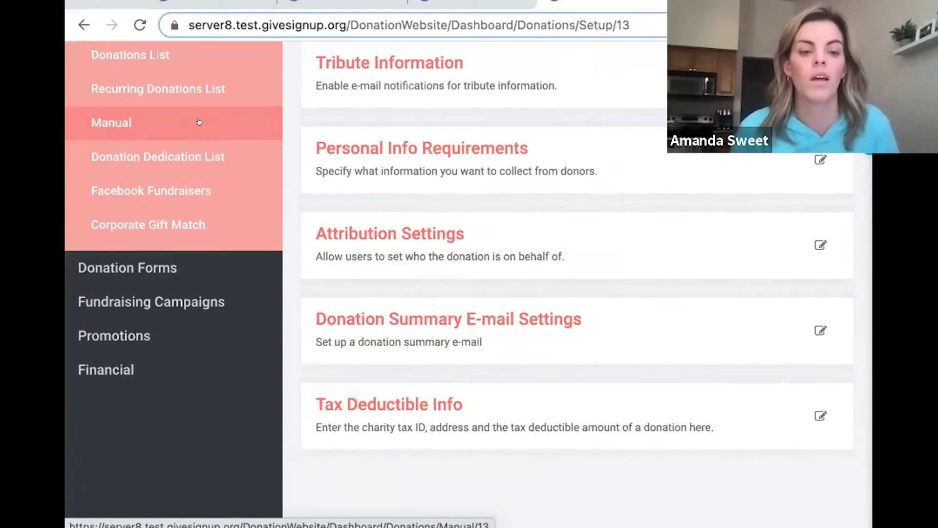
Browse the Donations List's 10 donations totalling $490.00, then expand Fundraising Campaigns.
{"action": "left_click", "coordinate": [168, 58]}
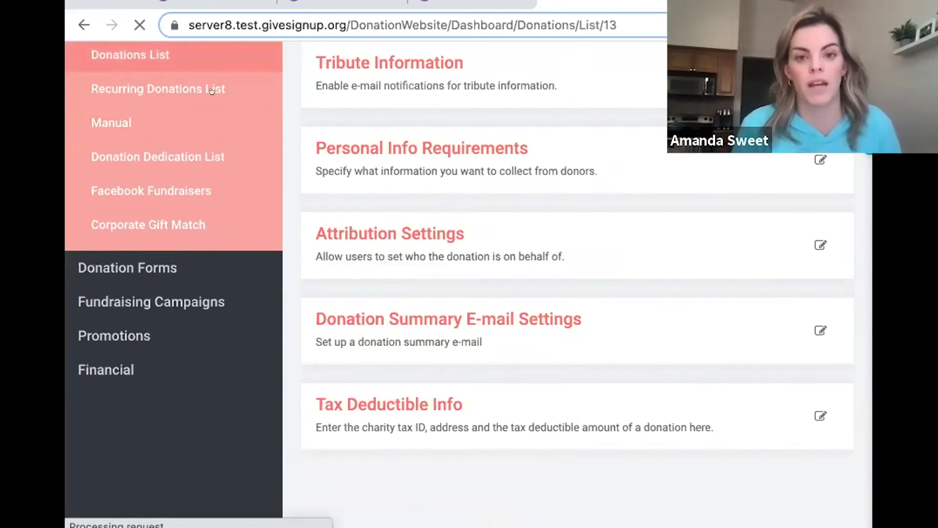
{"action": "scroll", "coordinate": [543, 160], "scroll_direction": "down", "scroll_amount": 2}
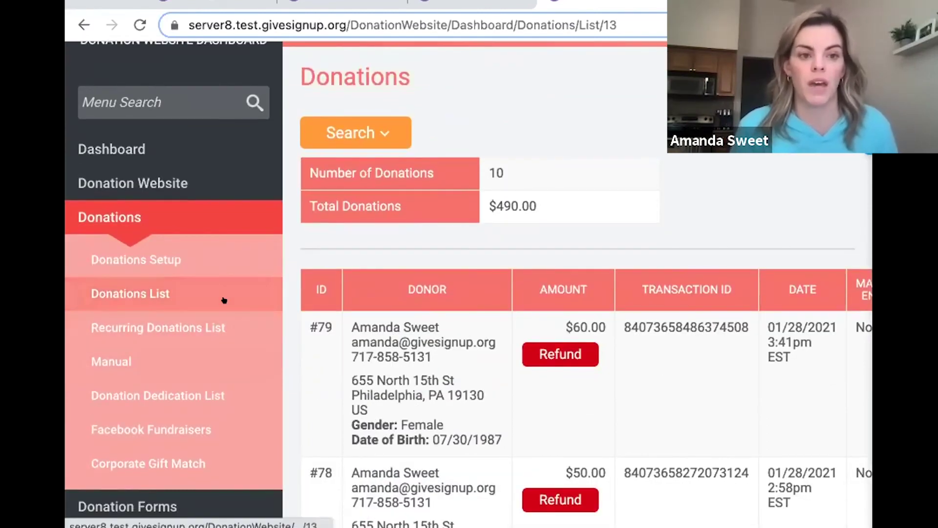
{"action": "scroll", "coordinate": [224, 300], "scroll_direction": "down", "scroll_amount": 4}
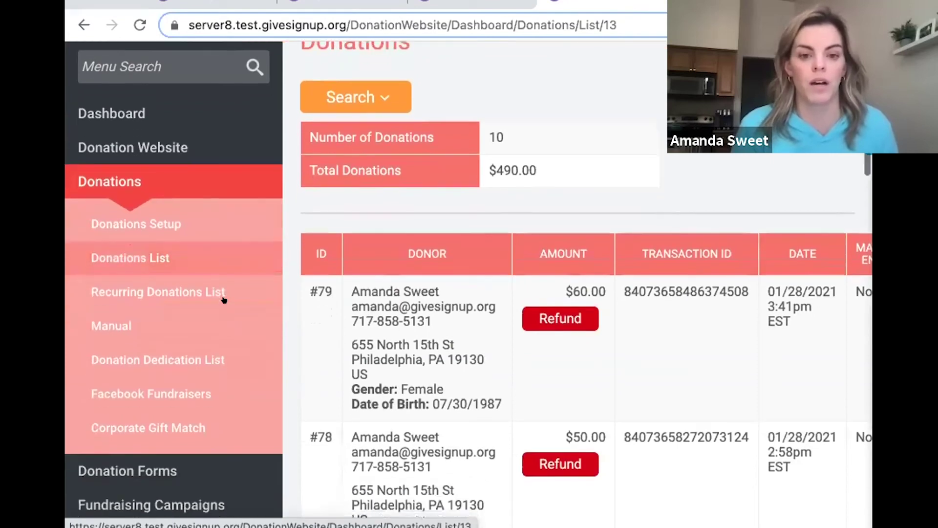
{"action": "scroll", "coordinate": [223, 300], "scroll_direction": "down", "scroll_amount": 1}
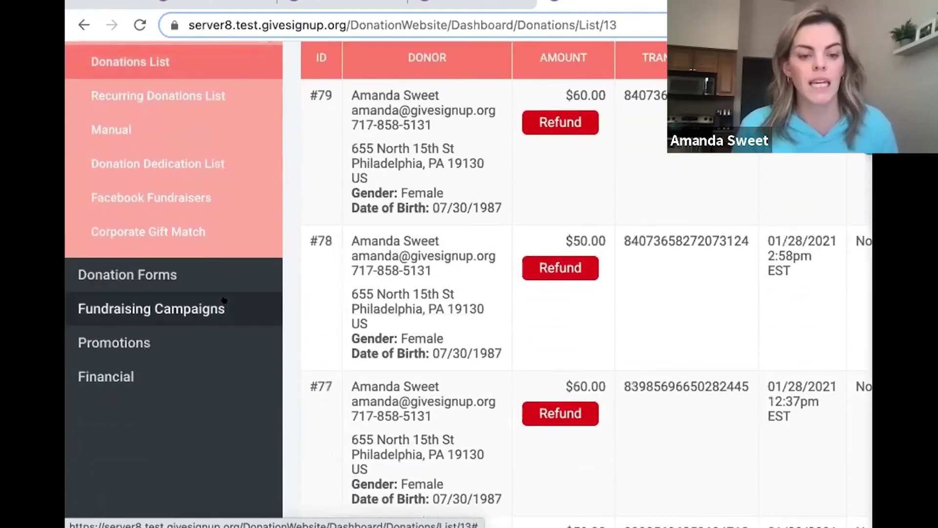
{"action": "left_click", "coordinate": [224, 300]}
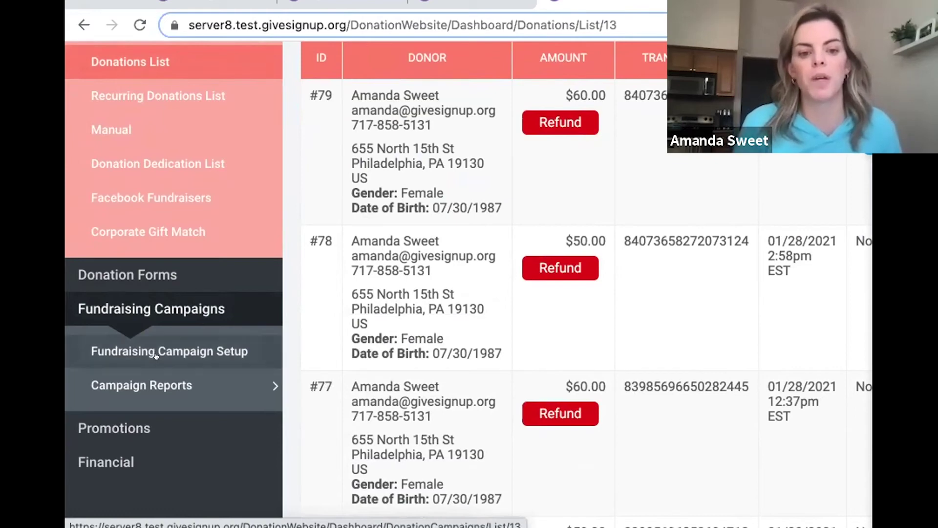
Open Fundraising Campaign Setup and scroll down to confirm no donation campaigns exist yet.
{"action": "left_click", "coordinate": [167, 333]}
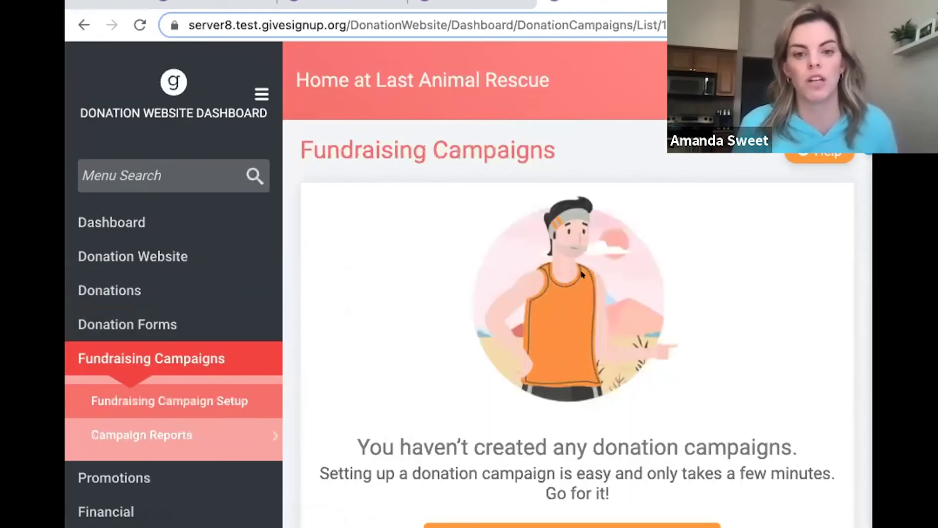
{"action": "scroll", "coordinate": [582, 275], "scroll_direction": "down", "scroll_amount": 4}
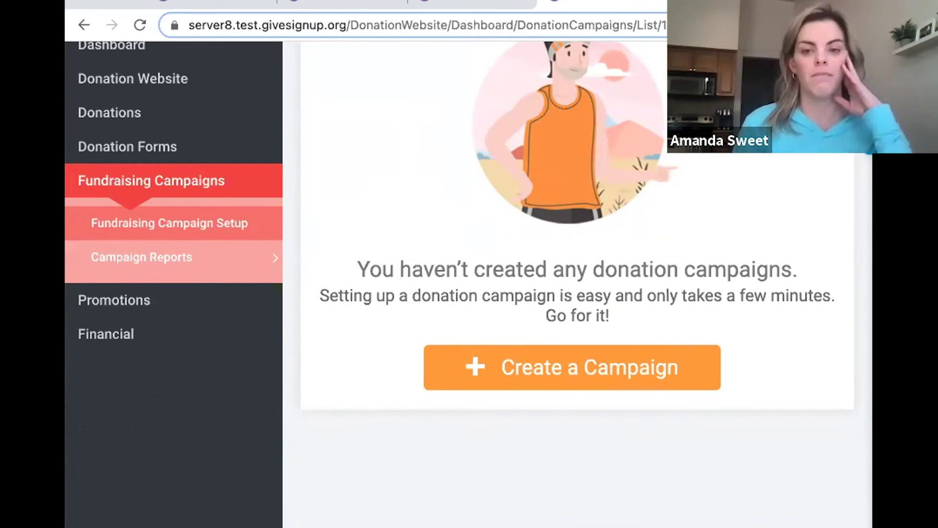
On the Friends of Rittenhouse Square donation site, open the Park Bench Plaque Fundraising Campaign page.
{"action": "key", "text": "ctrl+Tab"}
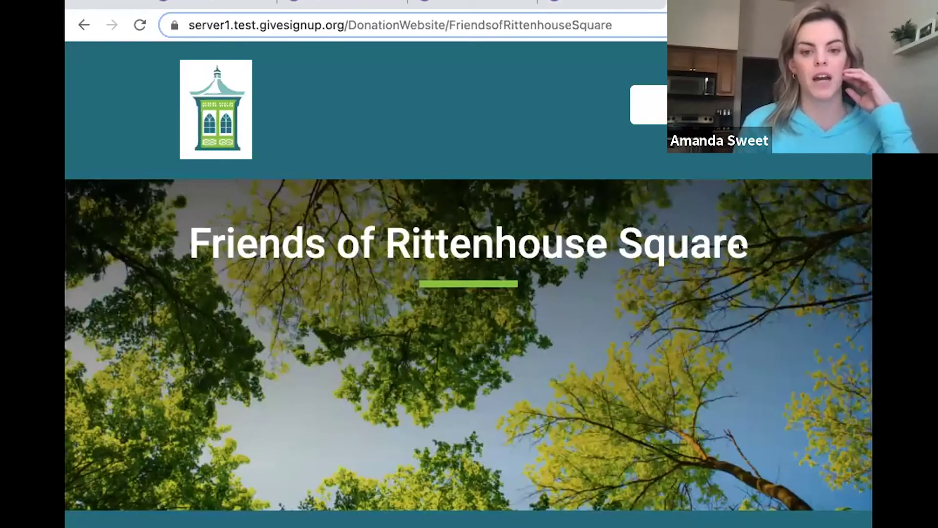
{"action": "scroll", "coordinate": [740, 246], "scroll_direction": "down", "scroll_amount": 5}
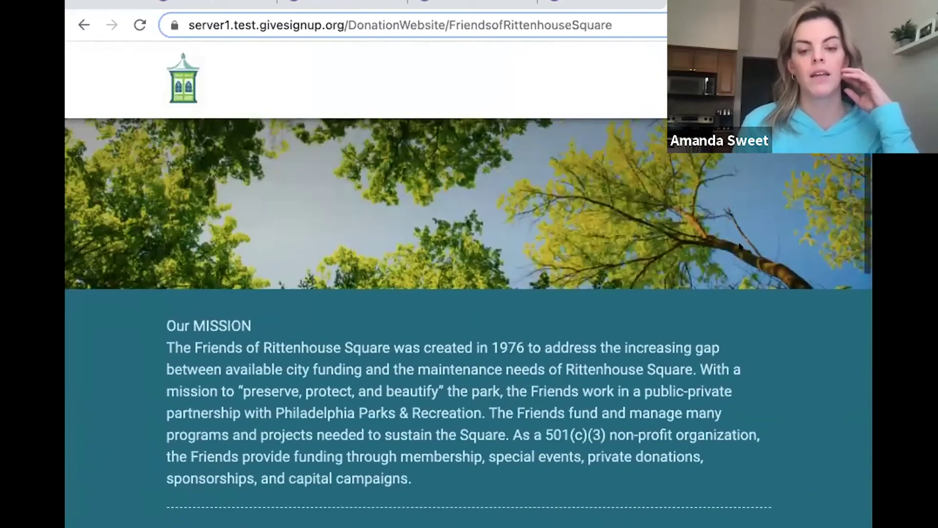
{"action": "scroll", "coordinate": [740, 246], "scroll_direction": "down", "scroll_amount": 10}
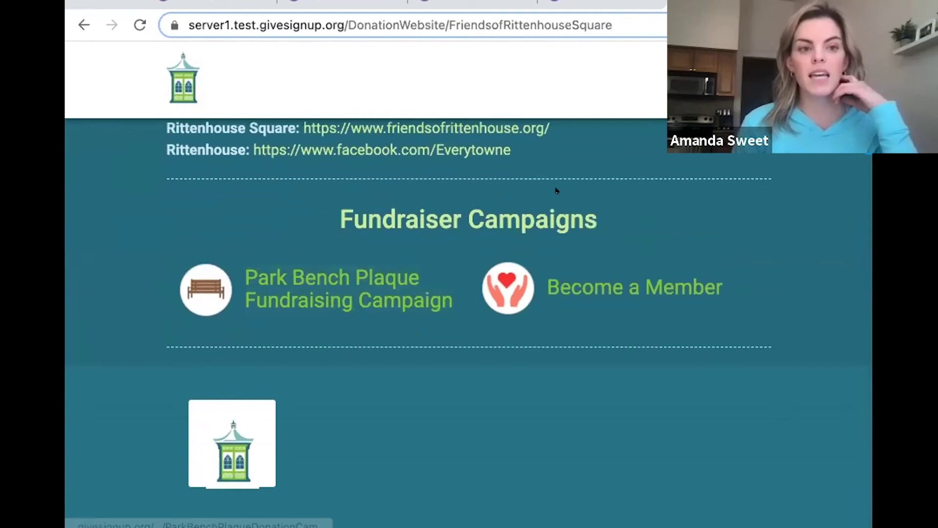
{"action": "left_click", "coordinate": [368, 300]}
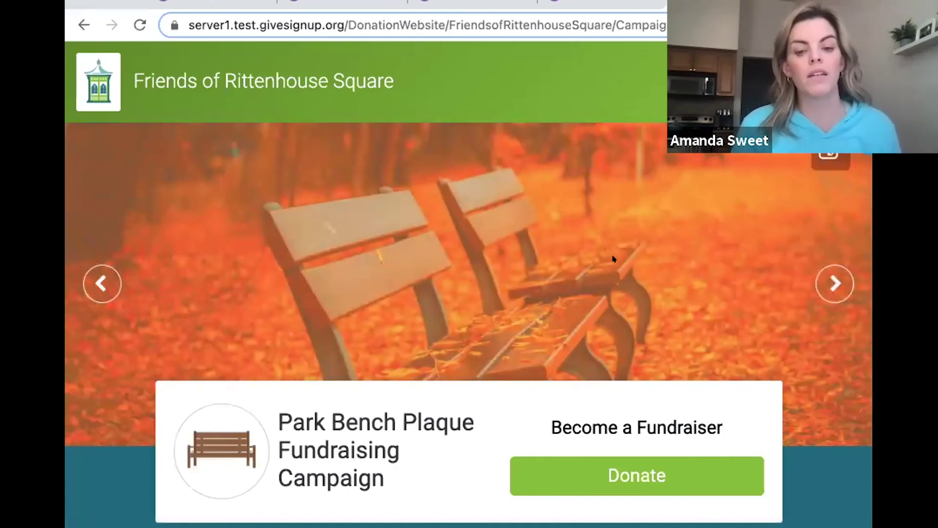
{"action": "scroll", "coordinate": [614, 259], "scroll_direction": "down", "scroll_amount": 8}
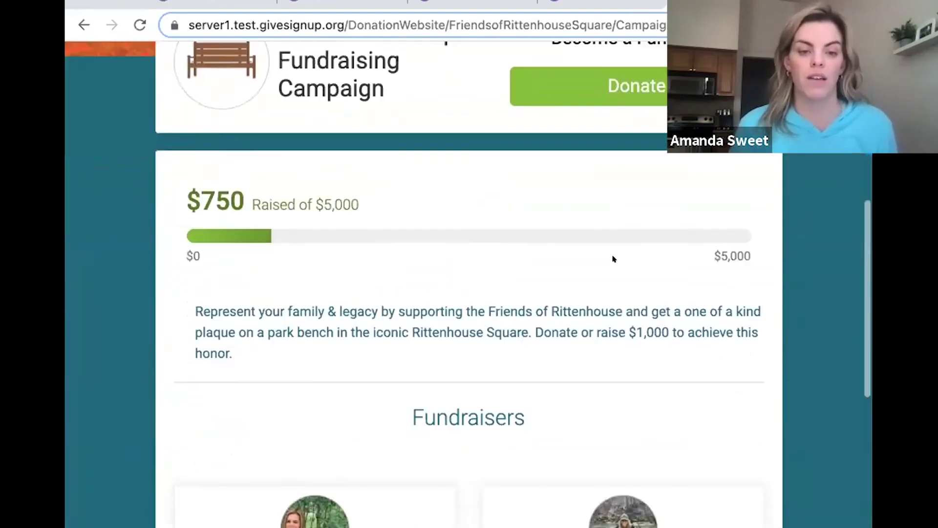
{"action": "scroll", "coordinate": [614, 259], "scroll_direction": "up", "scroll_amount": 1}
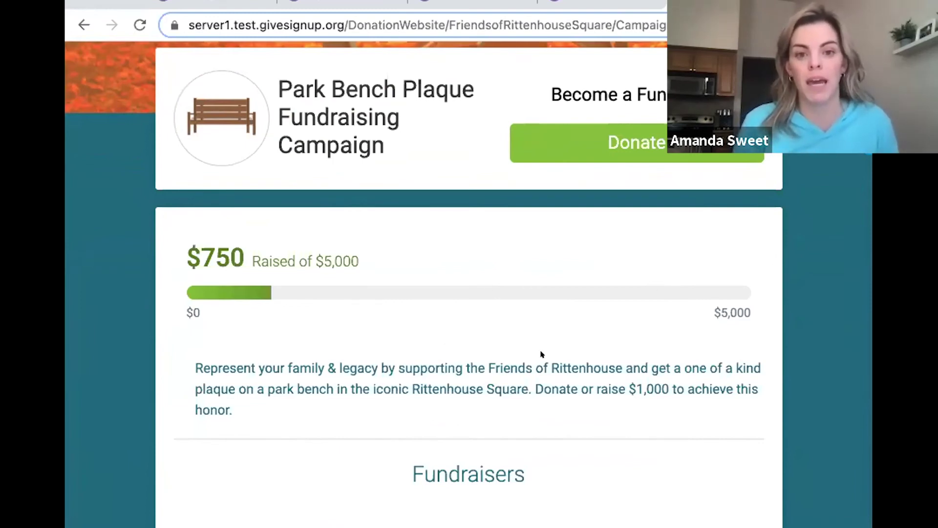
{"action": "scroll", "coordinate": [532, 344], "scroll_direction": "up", "scroll_amount": 3}
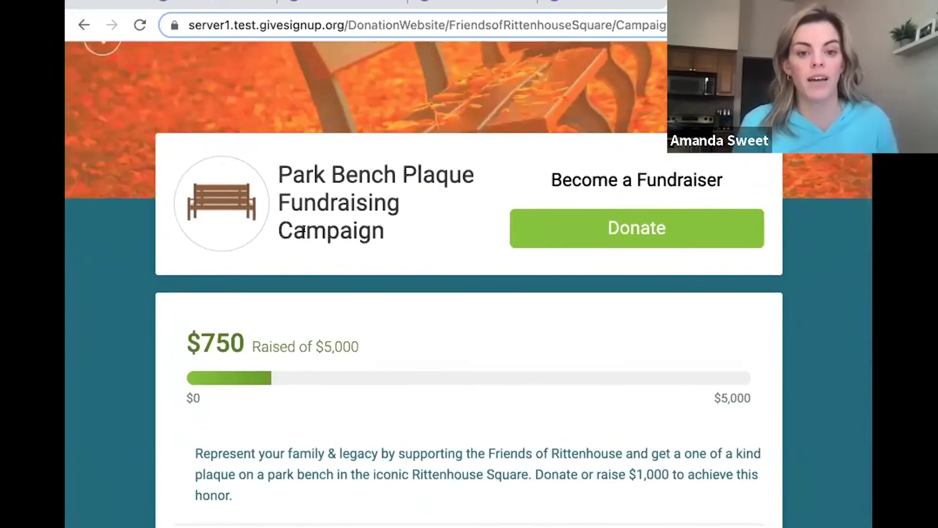
{"action": "scroll", "coordinate": [303, 229], "scroll_direction": "up", "scroll_amount": 5}
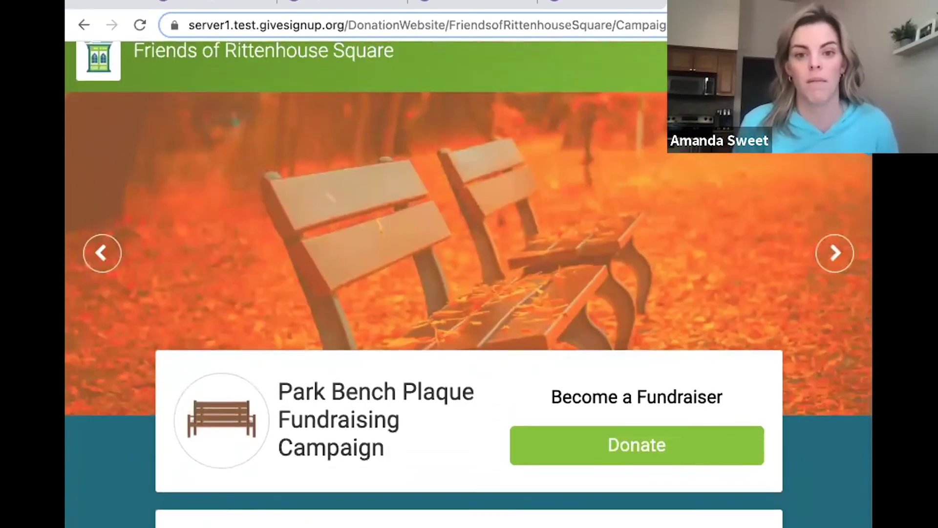
Step the banner through its tulip and bench-under-tree slides, then show the $500 and $250 fundraisers.
{"action": "left_click", "coordinate": [823, 245]}
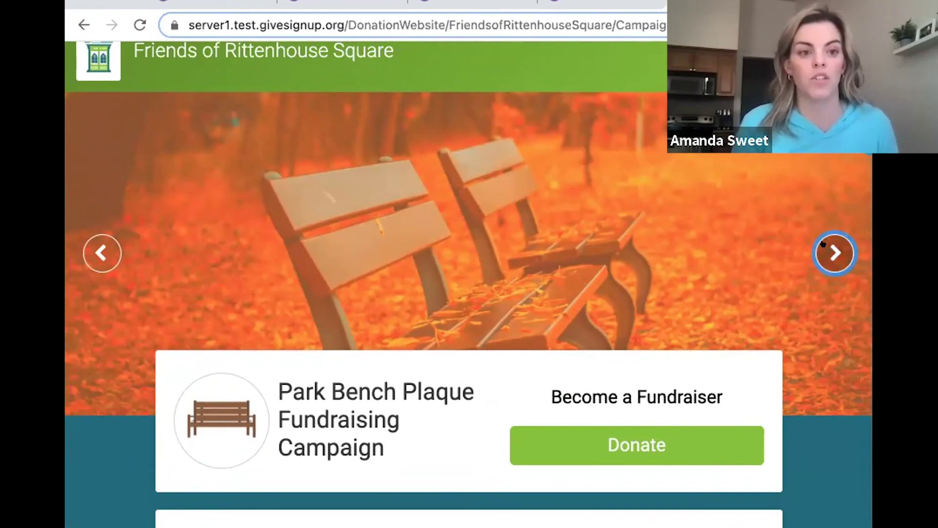
{"action": "left_click", "coordinate": [823, 244]}
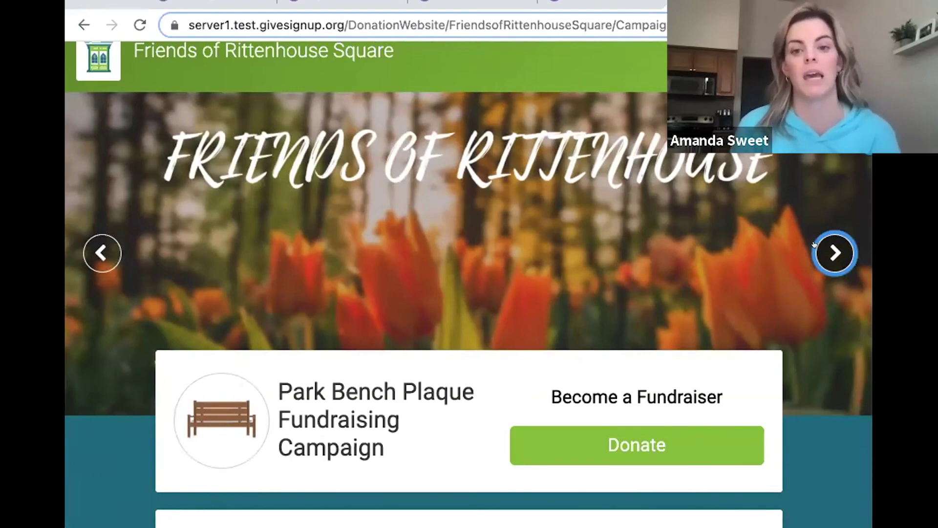
{"action": "left_click", "coordinate": [814, 245]}
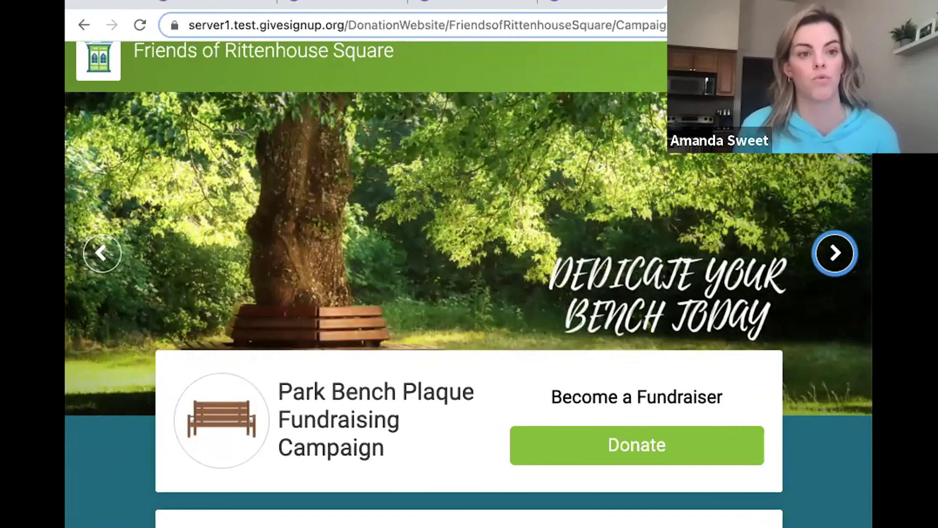
{"action": "scroll", "coordinate": [472, 228], "scroll_direction": "down", "scroll_amount": 1}
{"action": "scroll", "coordinate": [667, 269], "scroll_direction": "down", "scroll_amount": 4}
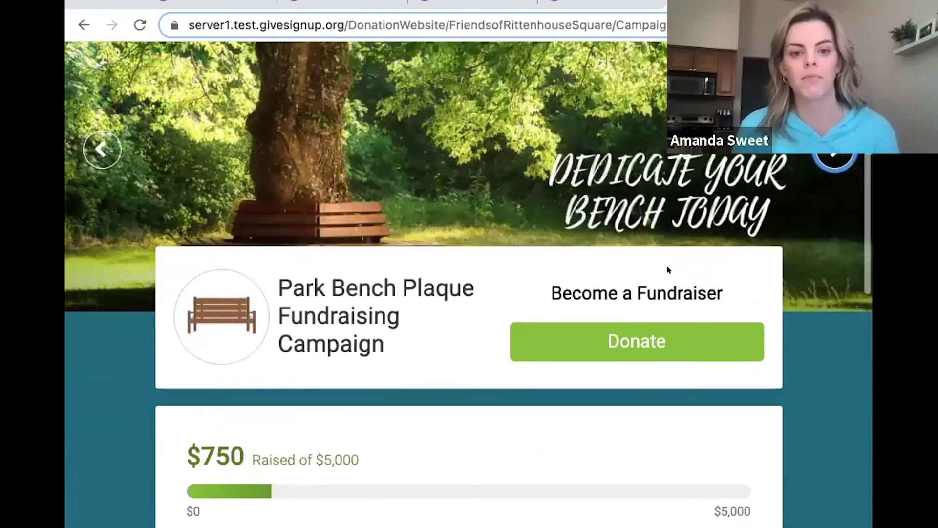
{"action": "scroll", "coordinate": [825, 329], "scroll_direction": "down", "scroll_amount": 8}
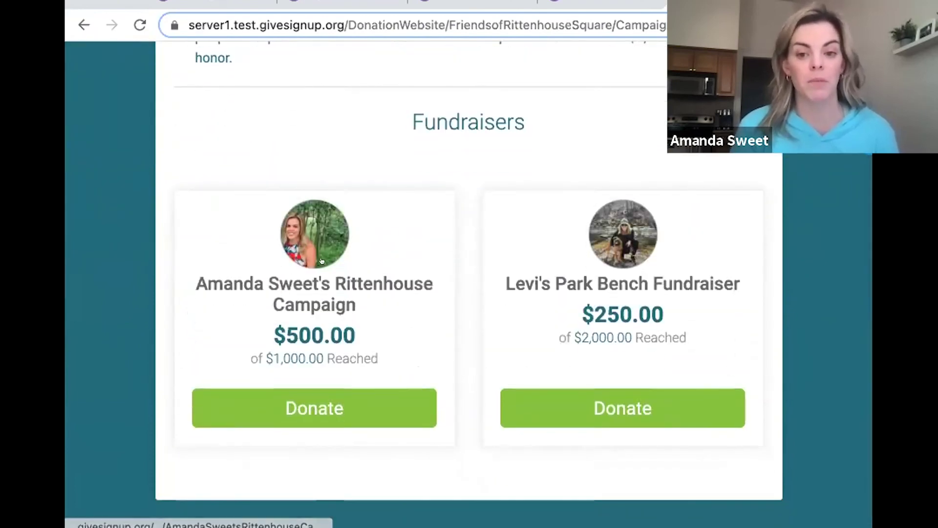
Open the peer fundraiser page showing $250 raised of a $2,000 goal.
{"action": "left_click", "coordinate": [615, 245]}
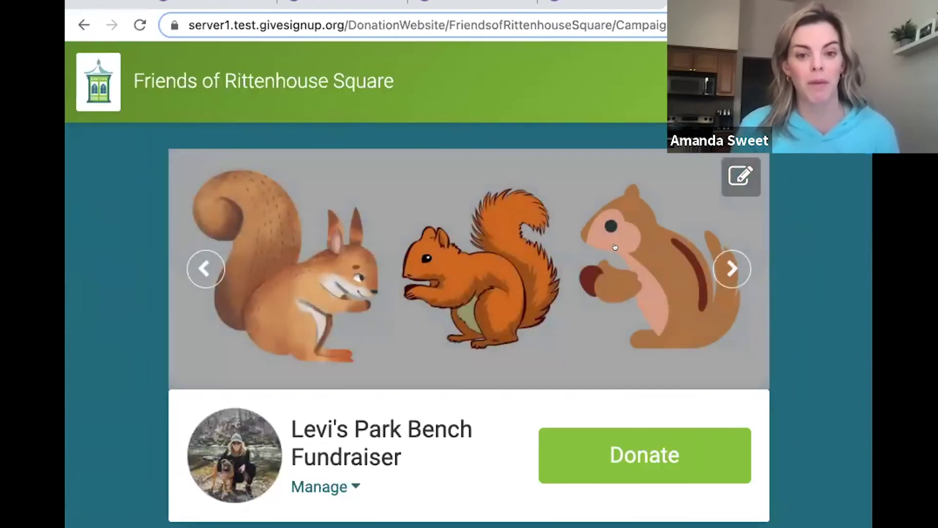
{"action": "scroll", "coordinate": [833, 372], "scroll_direction": "down", "scroll_amount": 6}
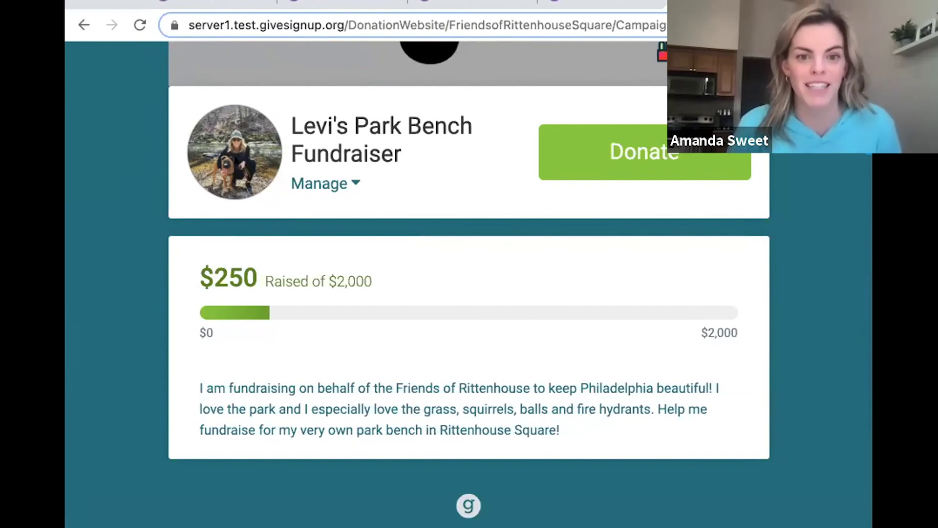
{"action": "scroll", "coordinate": [444, 159], "scroll_direction": "up", "scroll_amount": 5}
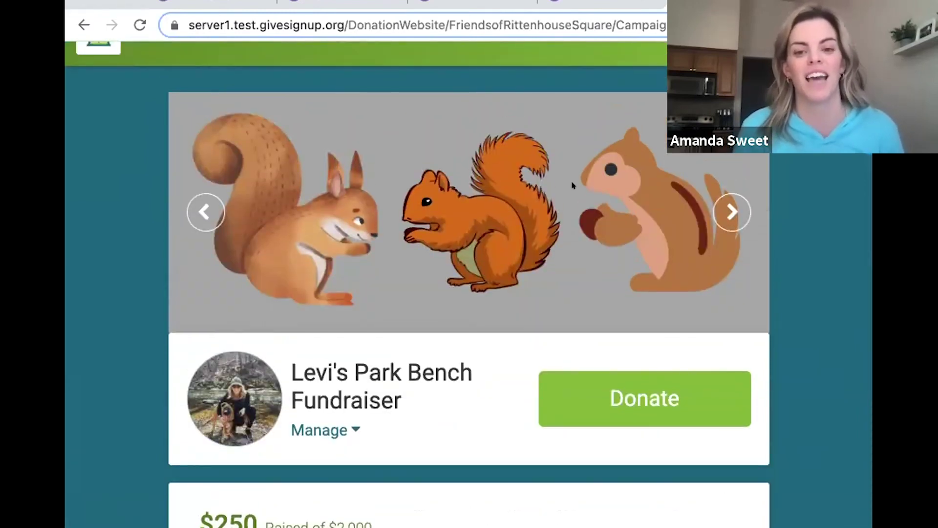
Cycle its slideshow through the ball, bone, hydrant and squirrel images, then show the Manage options.
{"action": "left_click", "coordinate": [728, 206]}
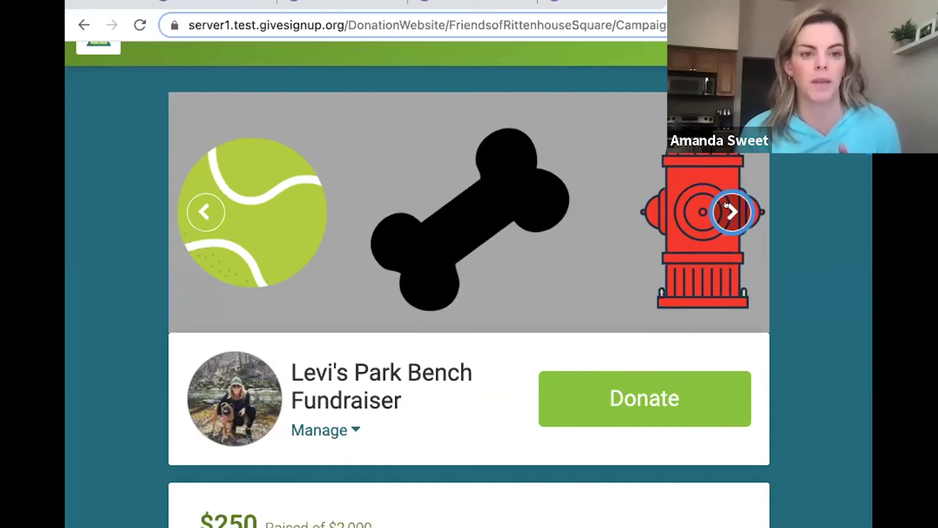
{"action": "left_click", "coordinate": [728, 207]}
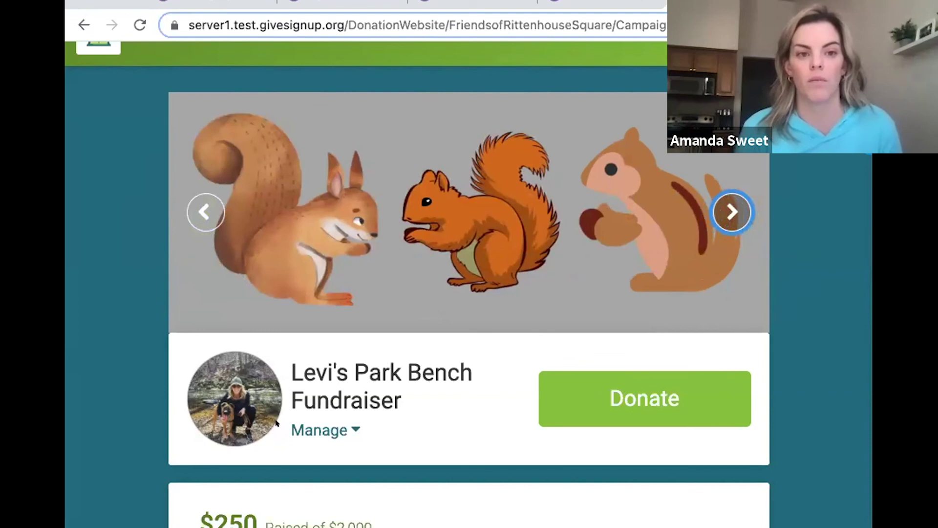
{"action": "scroll", "coordinate": [444, 384], "scroll_direction": "down", "scroll_amount": 5}
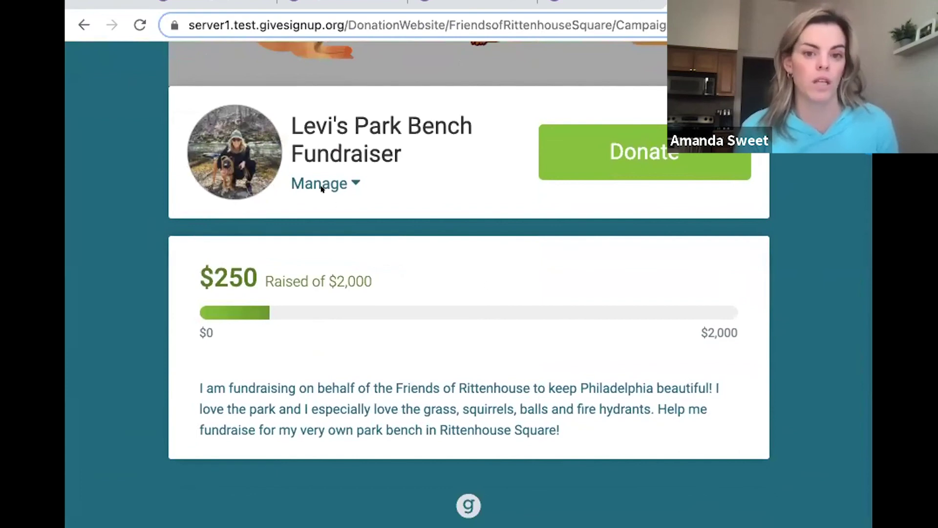
{"action": "left_click", "coordinate": [336, 185]}
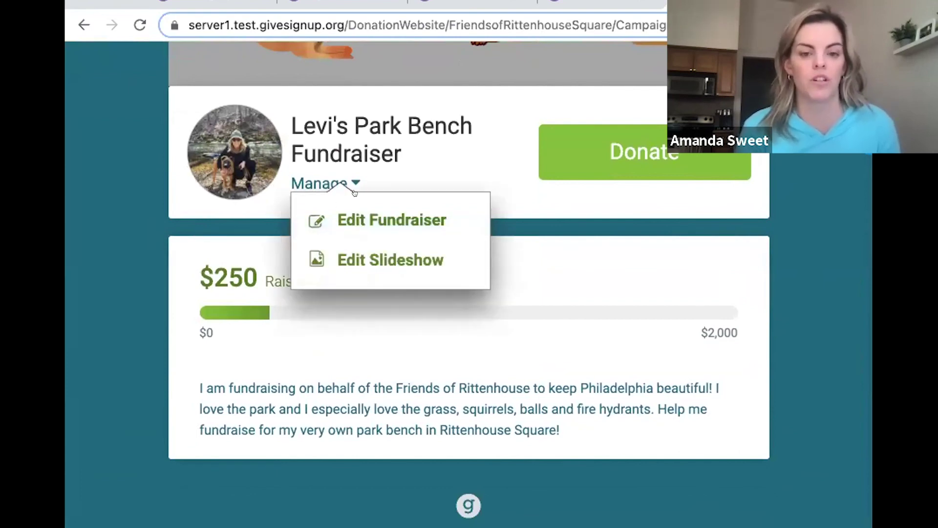
{"action": "left_click", "coordinate": [351, 204]}
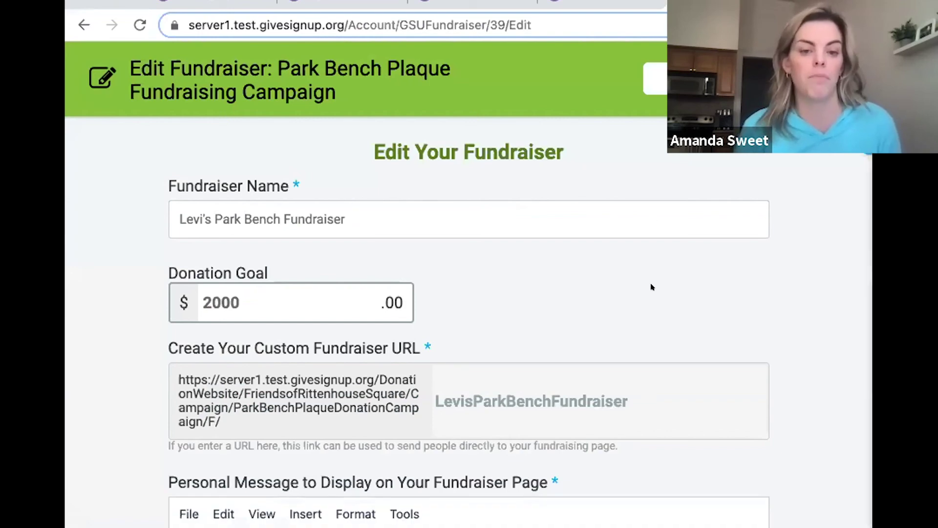
{"action": "scroll", "coordinate": [650, 287], "scroll_direction": "down", "scroll_amount": 6}
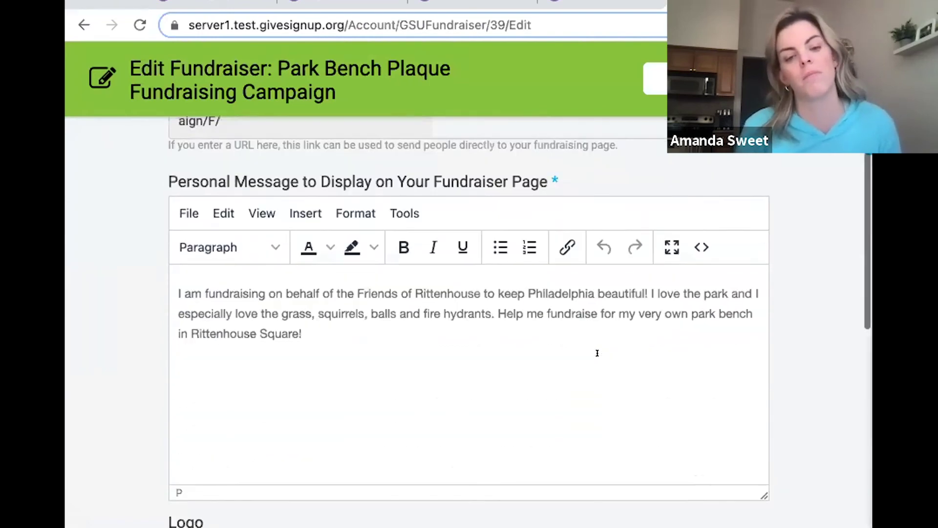
{"action": "scroll", "coordinate": [597, 353], "scroll_direction": "down", "scroll_amount": 4}
{"action": "scroll", "coordinate": [587, 315], "scroll_direction": "up", "scroll_amount": 10}
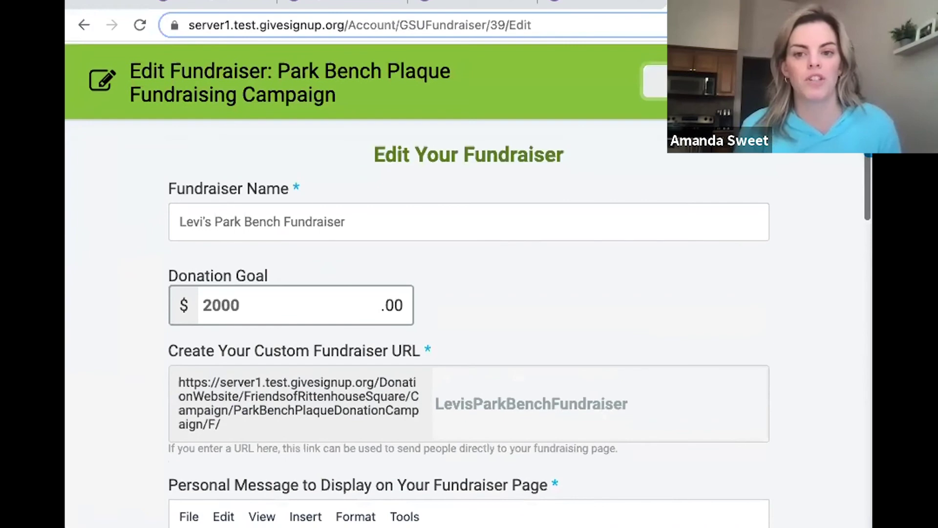
{"action": "left_click", "coordinate": [659, 79]}
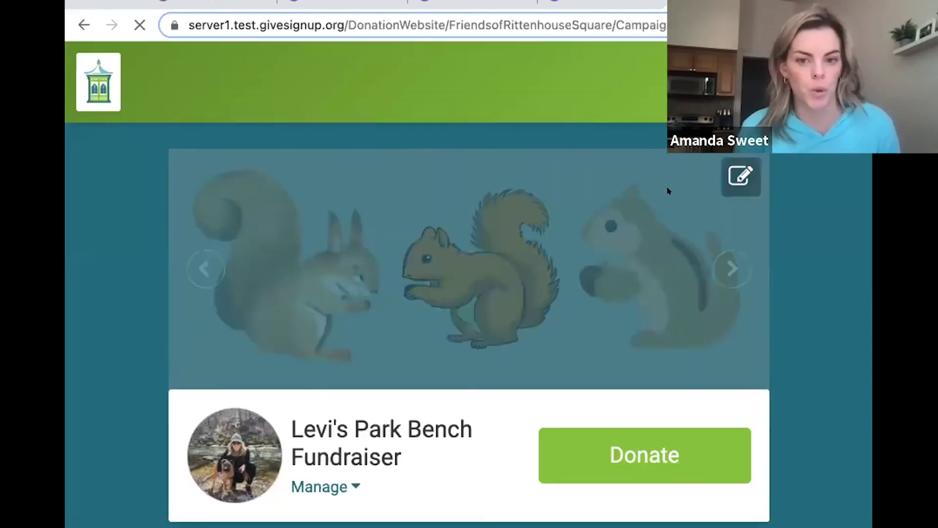
Advance the fundraiser's slideshow to the ball, bone, hydrant images, then return to the Park Bench Plaque campaign.
{"action": "left_click", "coordinate": [732, 268]}
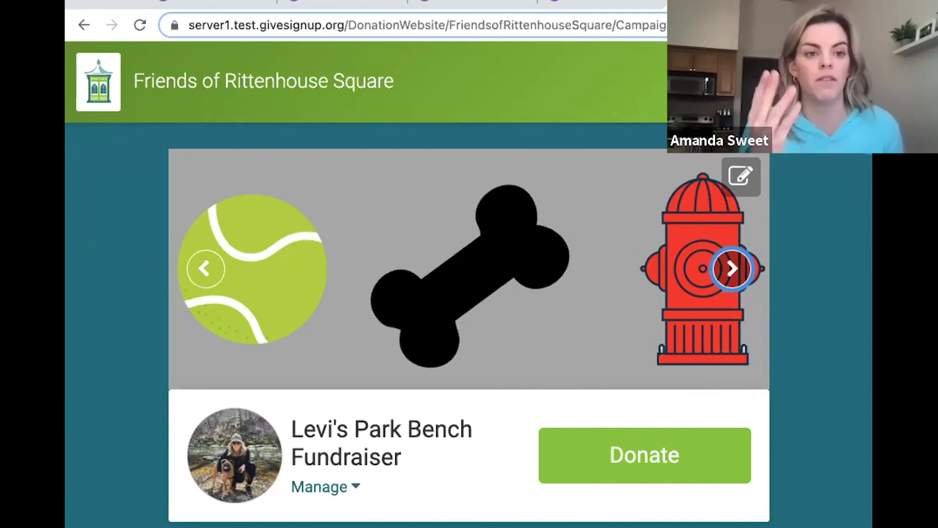
{"action": "scroll", "coordinate": [670, 351], "scroll_direction": "down", "scroll_amount": 5}
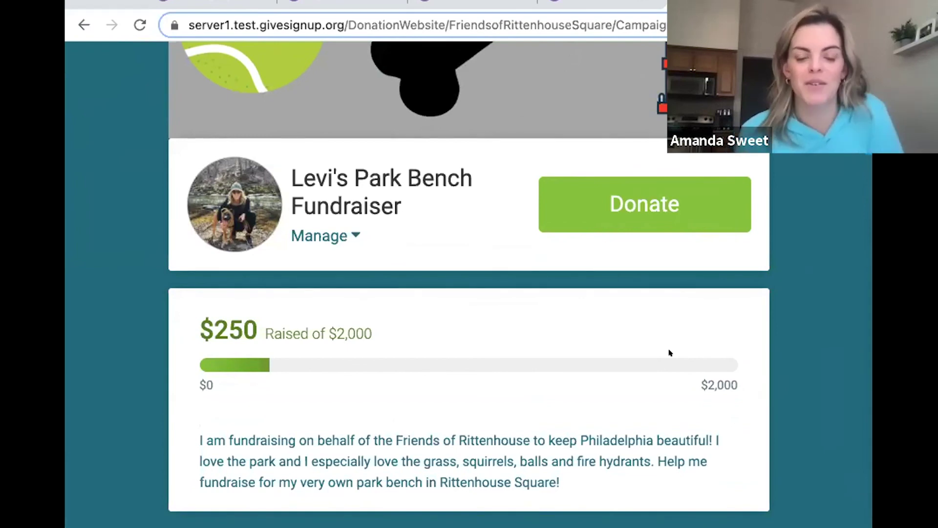
{"action": "scroll", "coordinate": [669, 352], "scroll_direction": "up", "scroll_amount": 5}
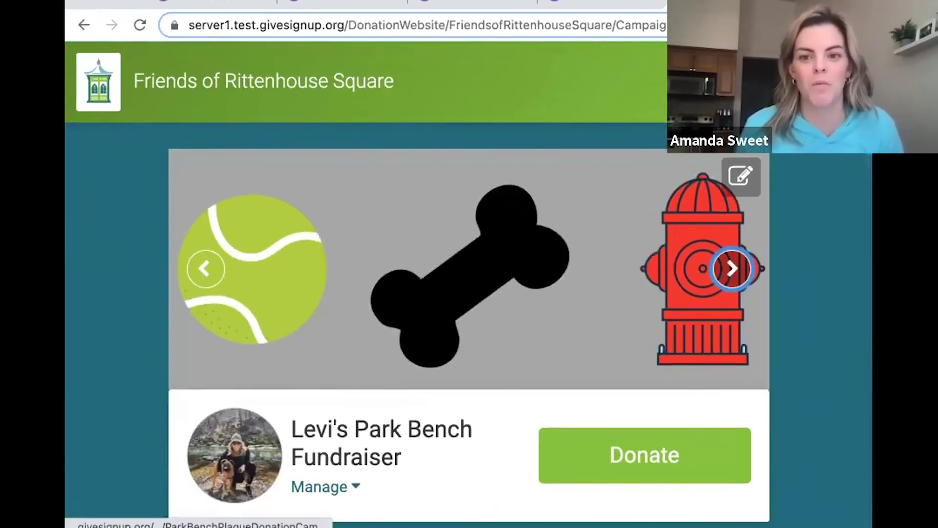
{"action": "left_click", "coordinate": [376, 245]}
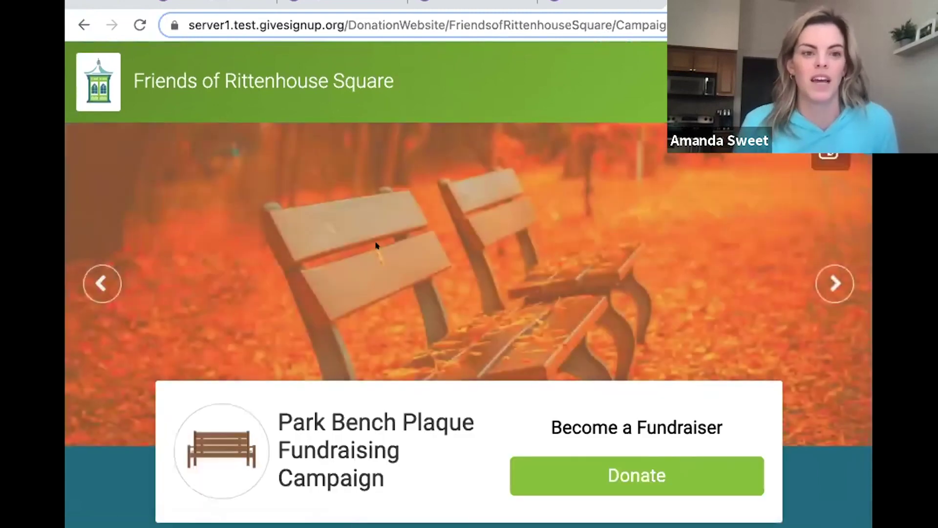